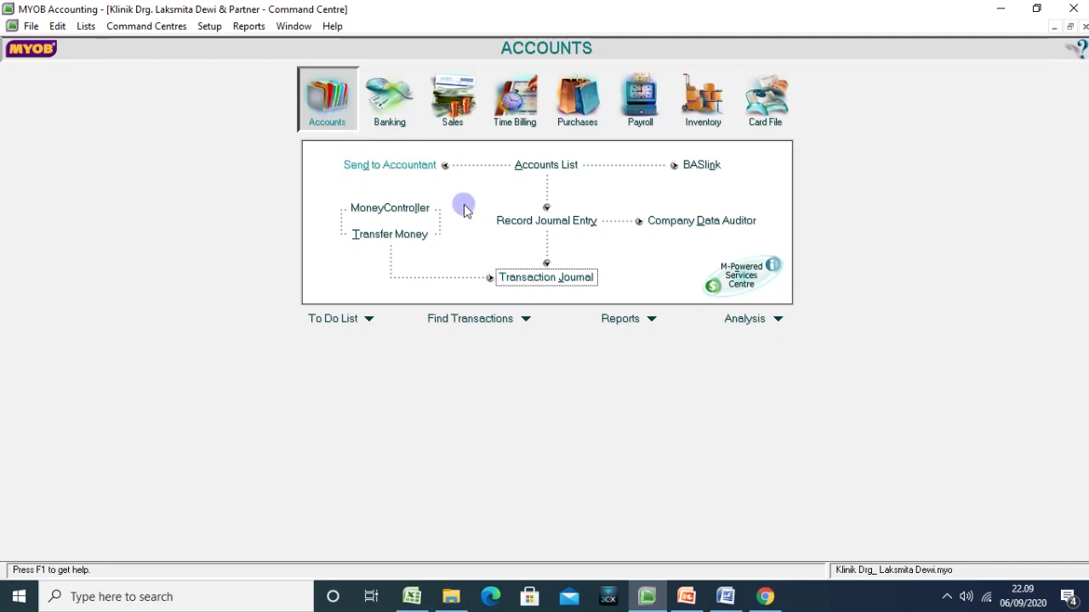
Review the transaction journal's combined, purchases and sales entries.
left_click(561, 279)
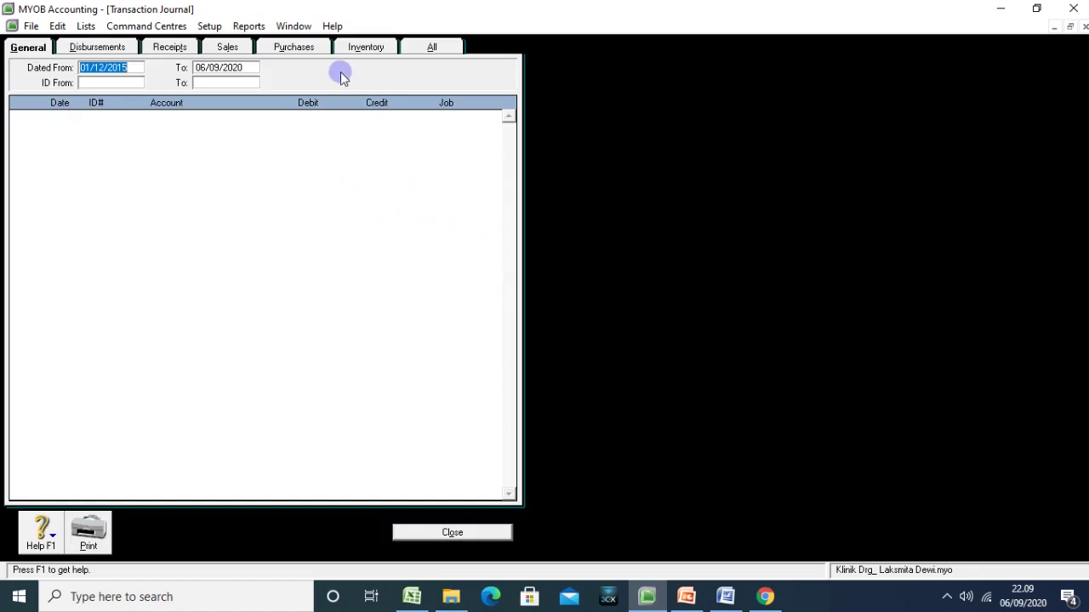
left_click(311, 47)
left_click(431, 47)
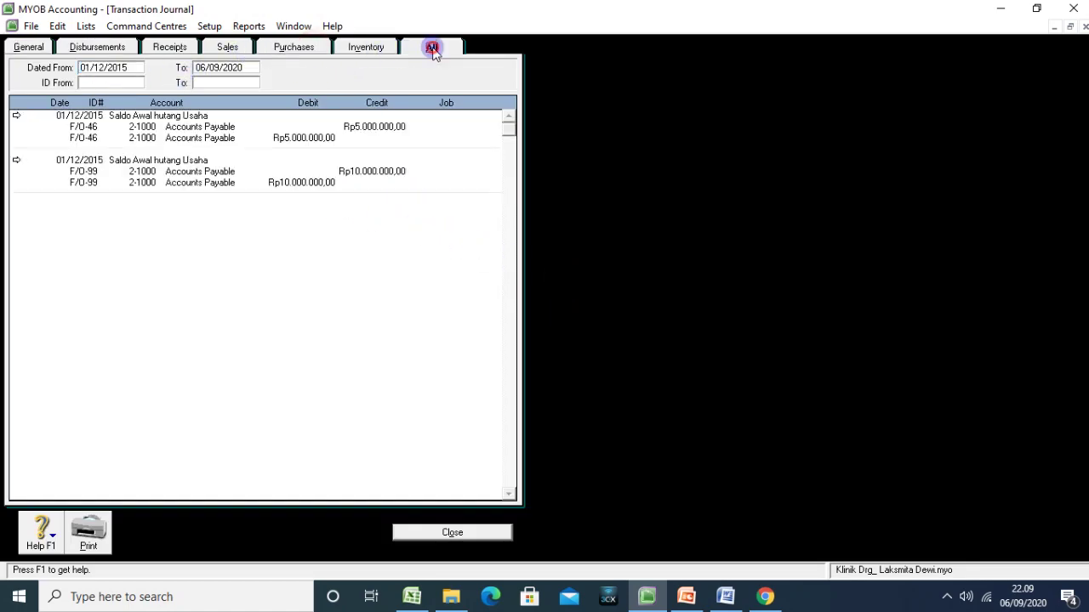
scroll(276, 189, "down", 4)
scroll(280, 187, "down", 6)
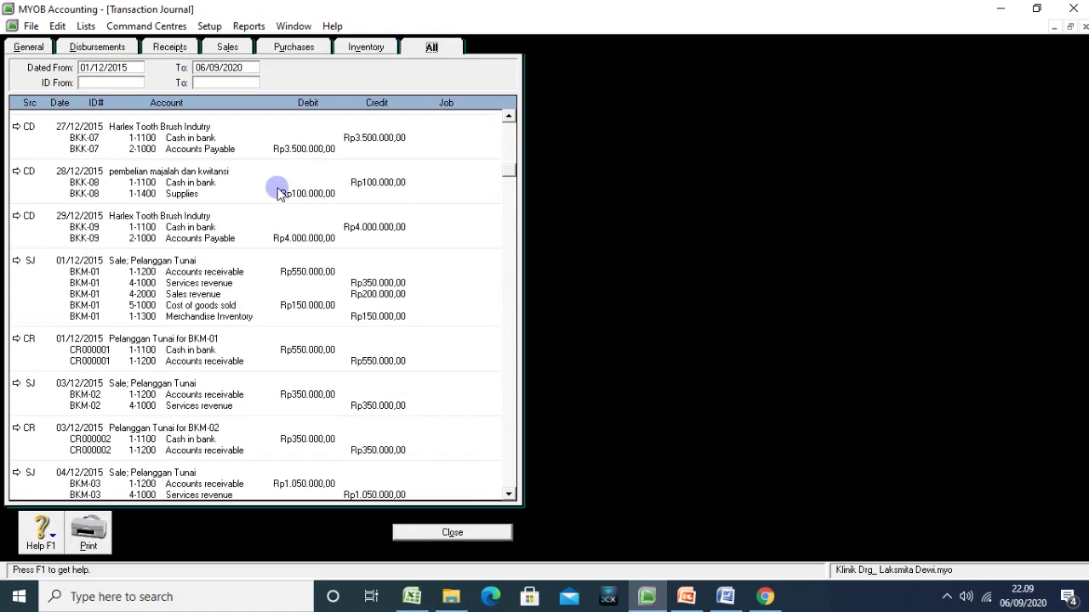
left_click(303, 49)
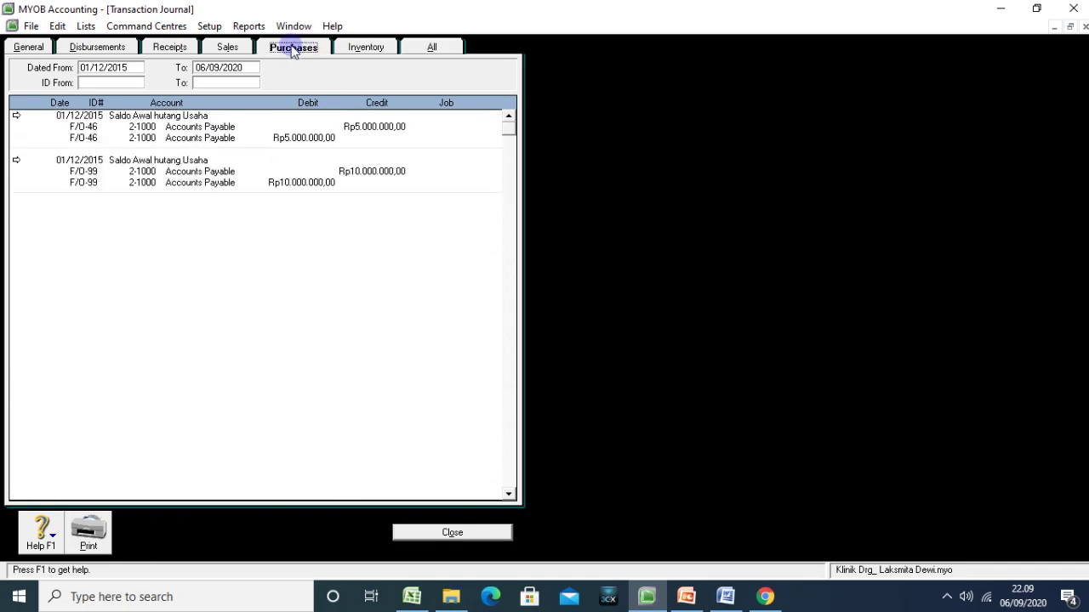
left_click(230, 50)
scroll(260, 270, "down", 15)
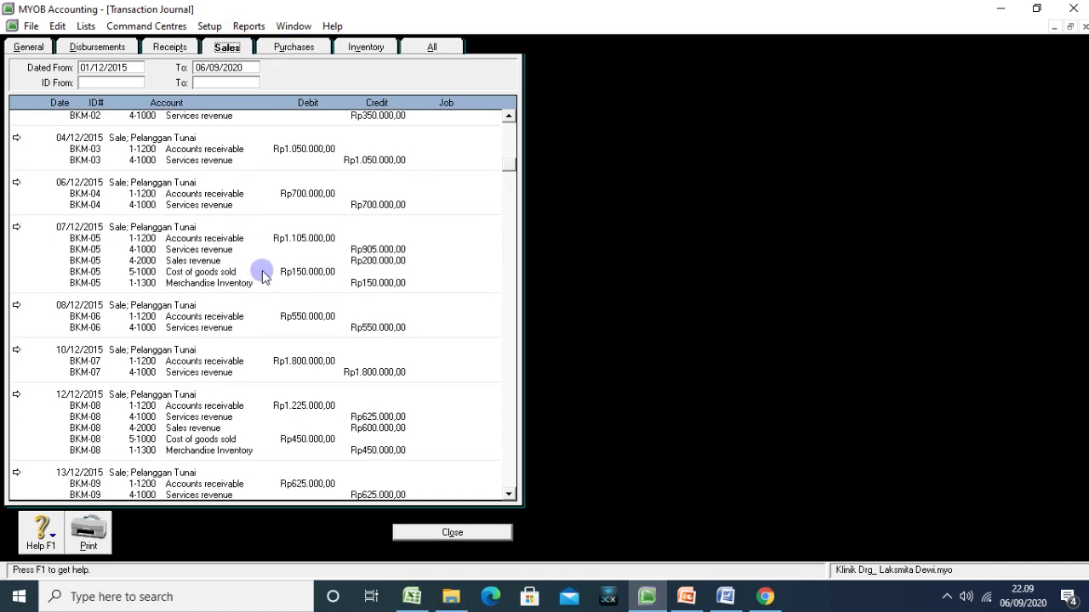
scroll(262, 271, "down", 3)
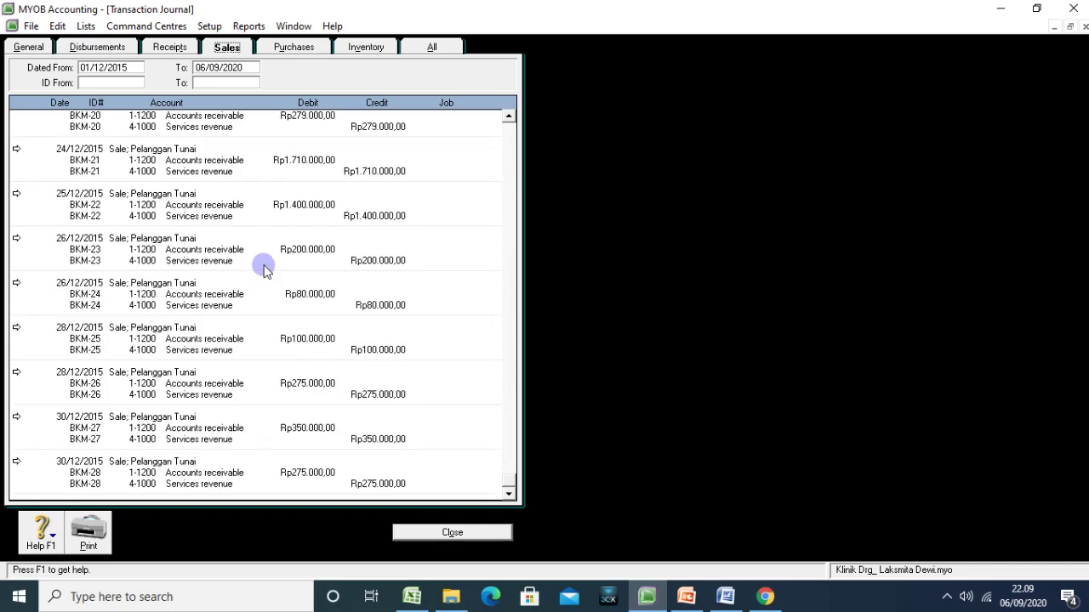
Review the receipts and disbursements entries in the transaction journal, and close it.
left_click(162, 50)
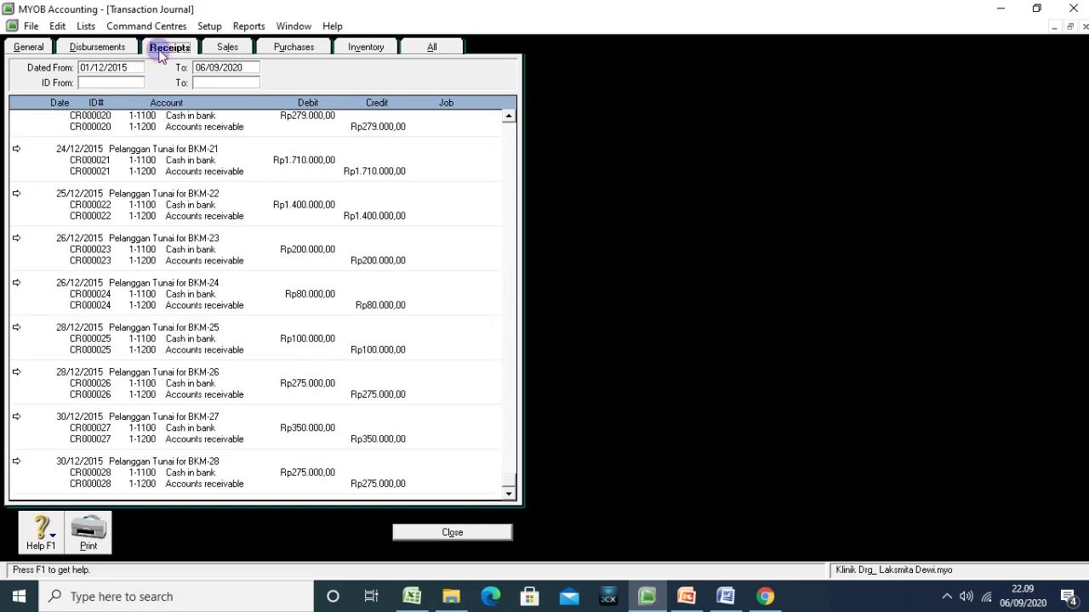
left_click(112, 48)
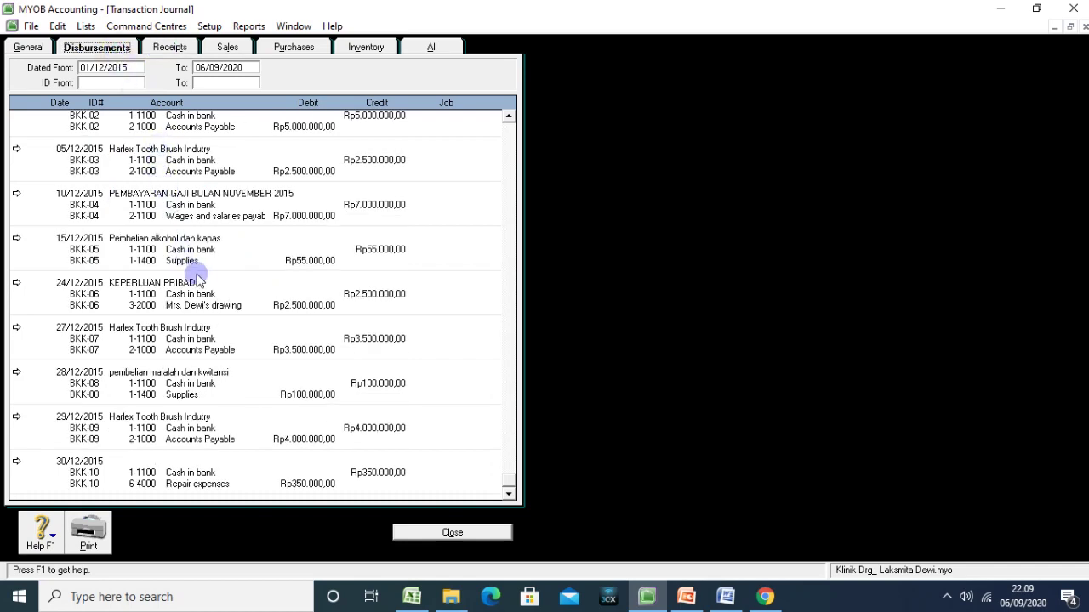
scroll(202, 276, "up", 2)
scroll(205, 277, "down", 2)
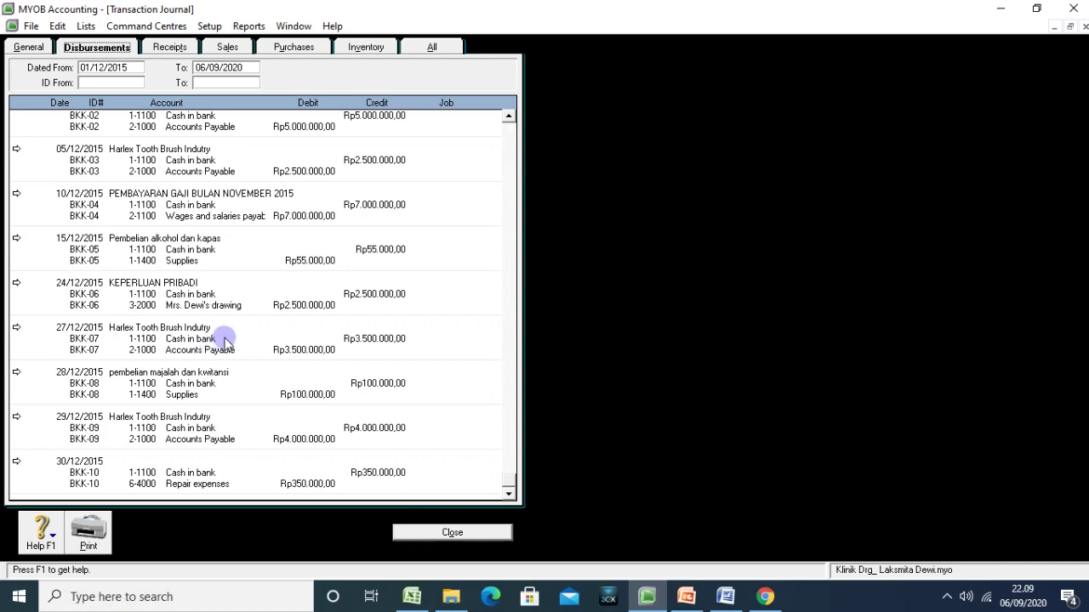
left_click(453, 532)
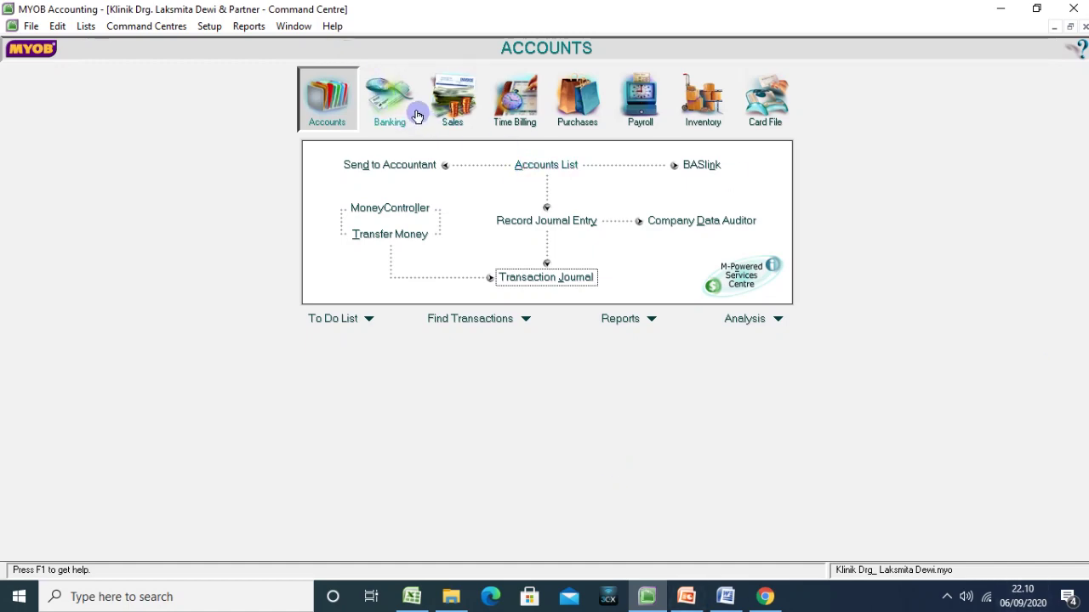
Check the Supplies account balance in the accounts list, and close the list.
left_click(545, 165)
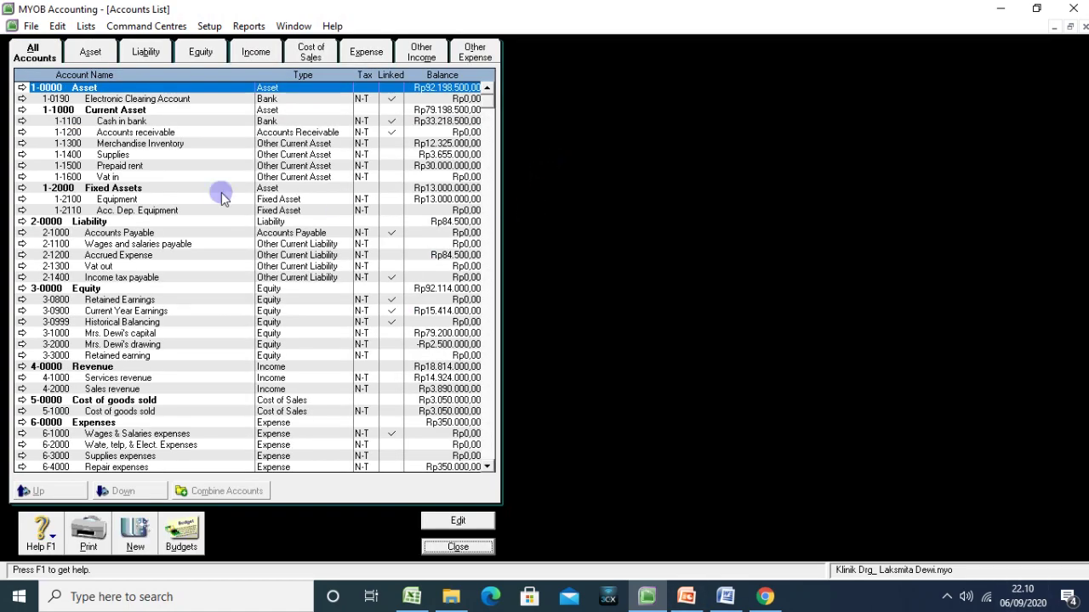
left_click(176, 155)
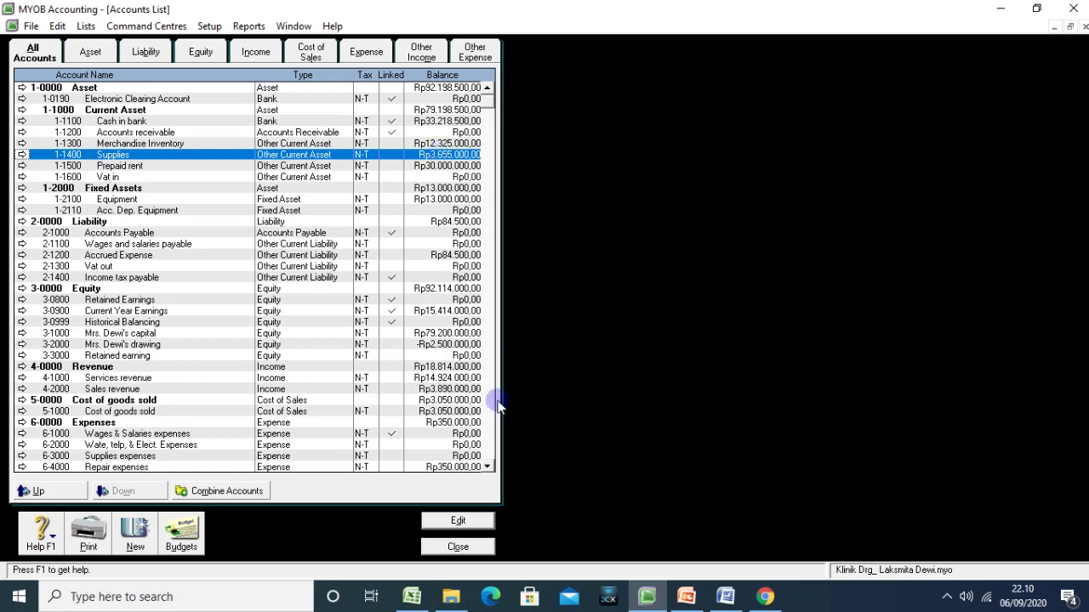
left_click(458, 547)
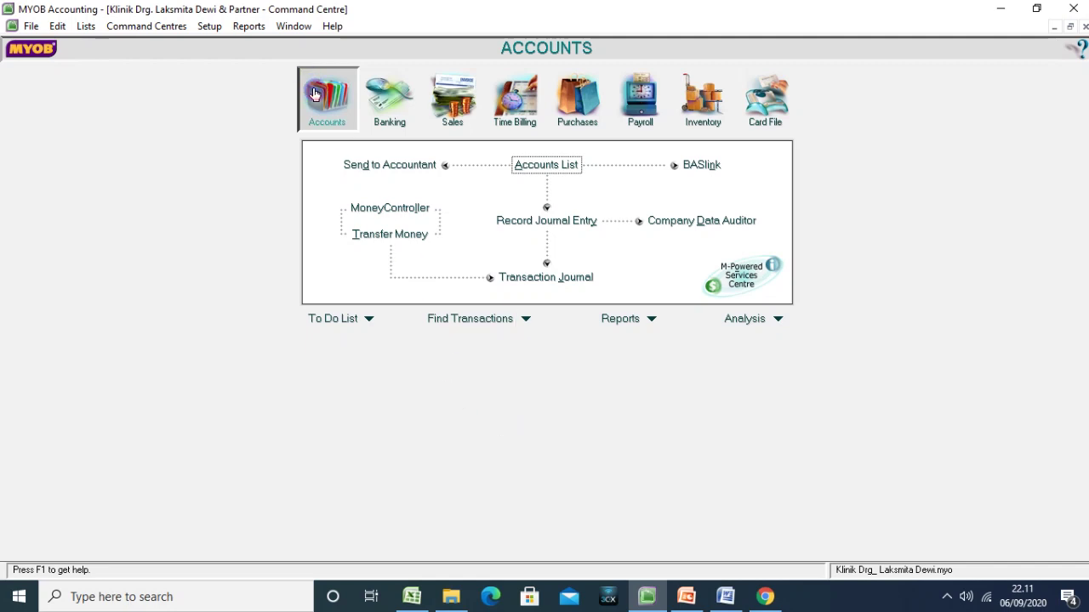
Start a new general journal entry with the journal number BM-01.
left_click(578, 222)
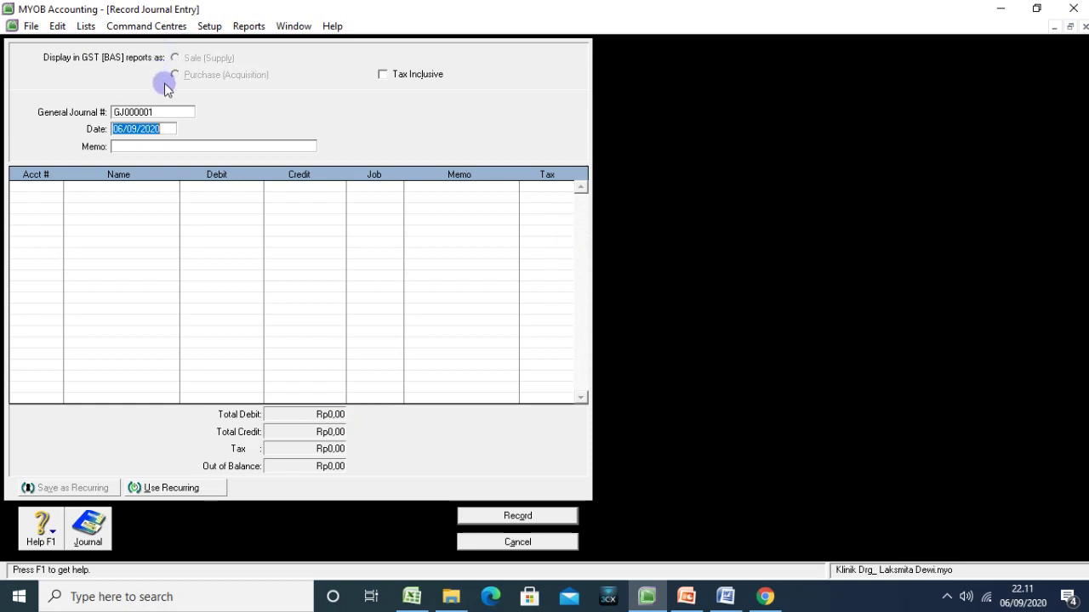
left_click(158, 114)
type("bm")
key("BackSpace")
key("BackSpace")
type("BM")
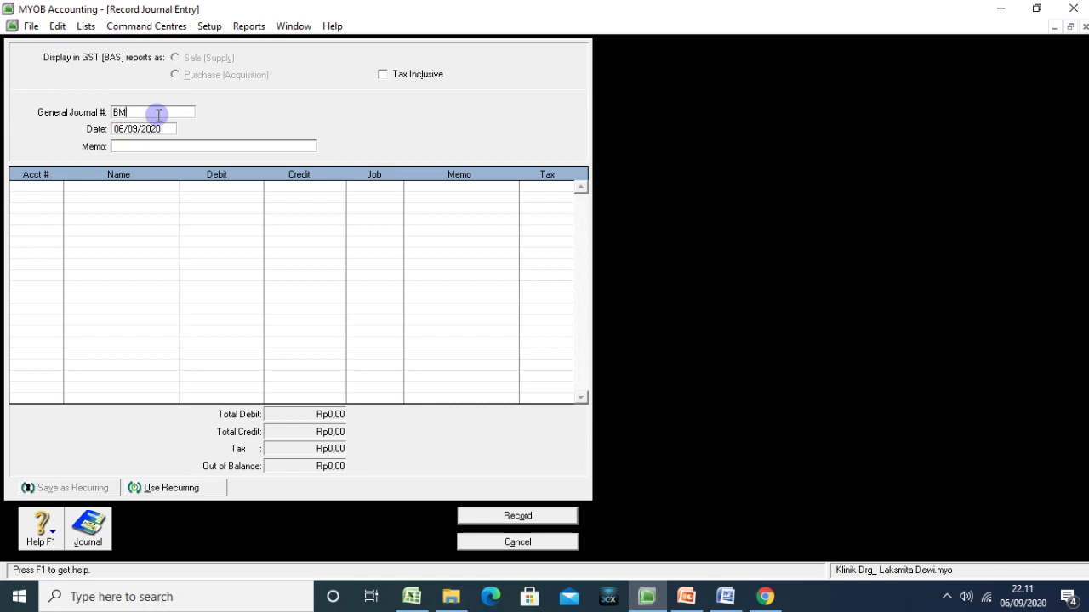
type("-01")
Date the journal entry 31/12/2015 and set its memo to AJP-1.
left_click(124, 129)
left_click(123, 129)
key("BackSpace")
key("BackSpace")
type("31")
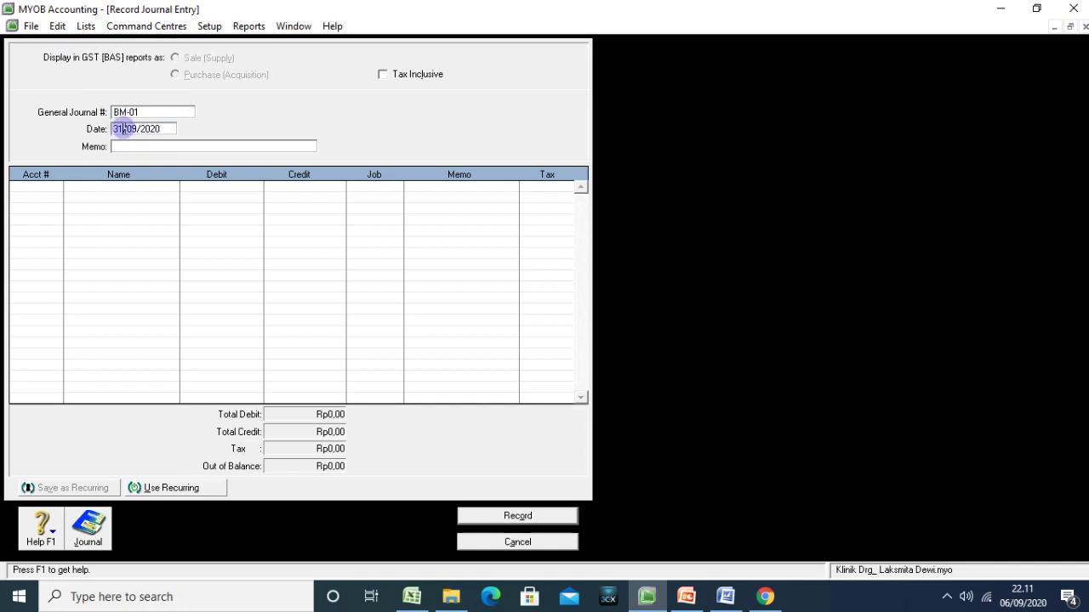
left_click(139, 126)
key("BackSpace")
key("BackSpace")
type("12")
left_click(160, 145)
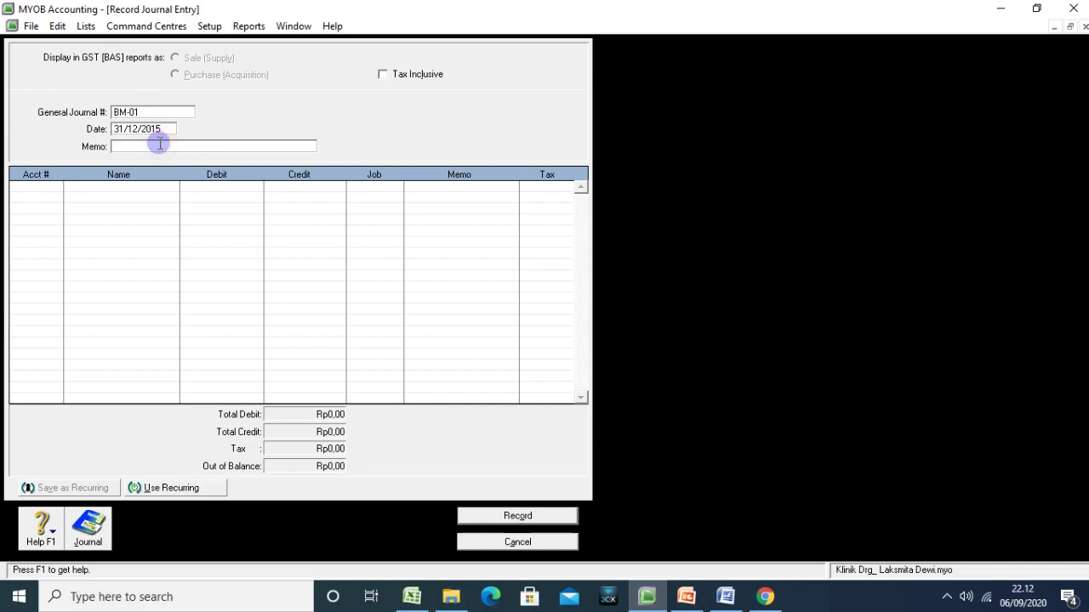
type("AJP-1")
Add accounts 6-3000 Supplies expenses and 1-1400 Supplies as the two lines of the journal entry.
left_click(31, 189)
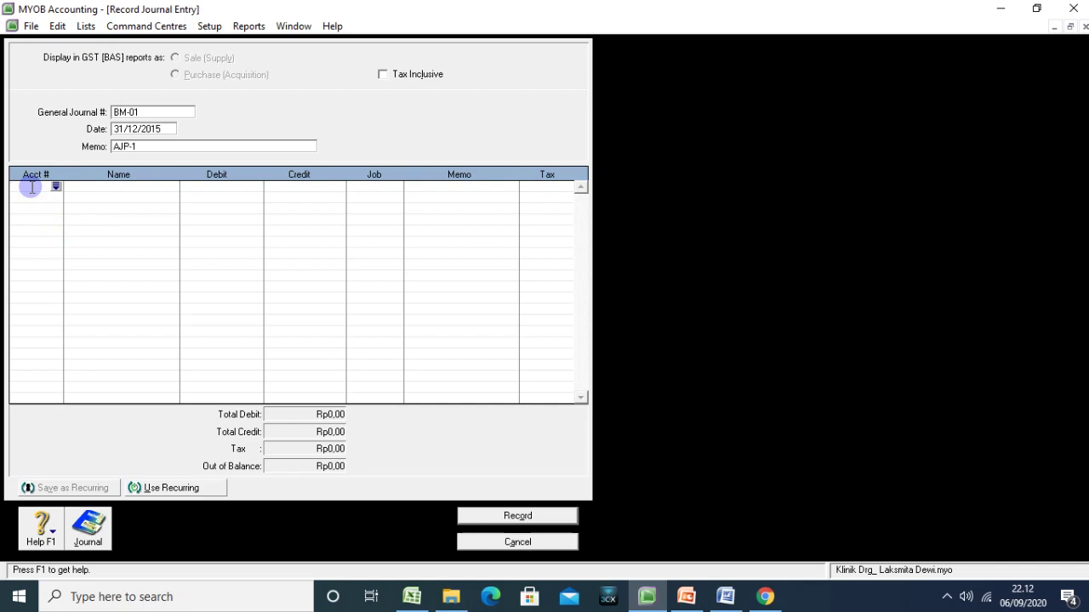
type("6-")
type("3")
type("000")
key("Tab")
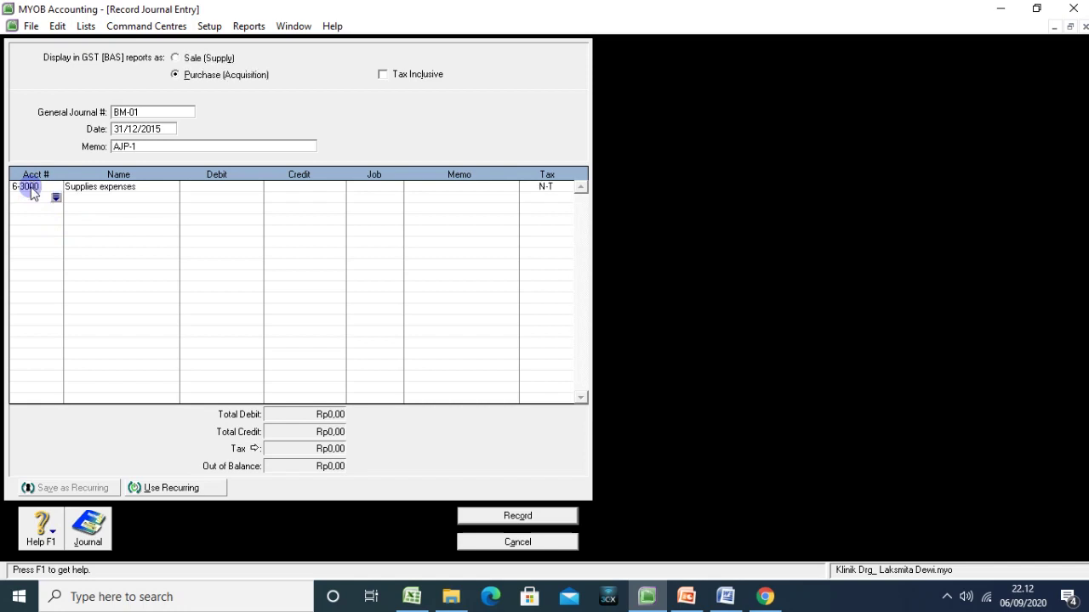
type("1140")
key("Return")
Debit Supplies expenses and credit Supplies Rp1.940.000, and record the journal entry.
left_click(194, 185)
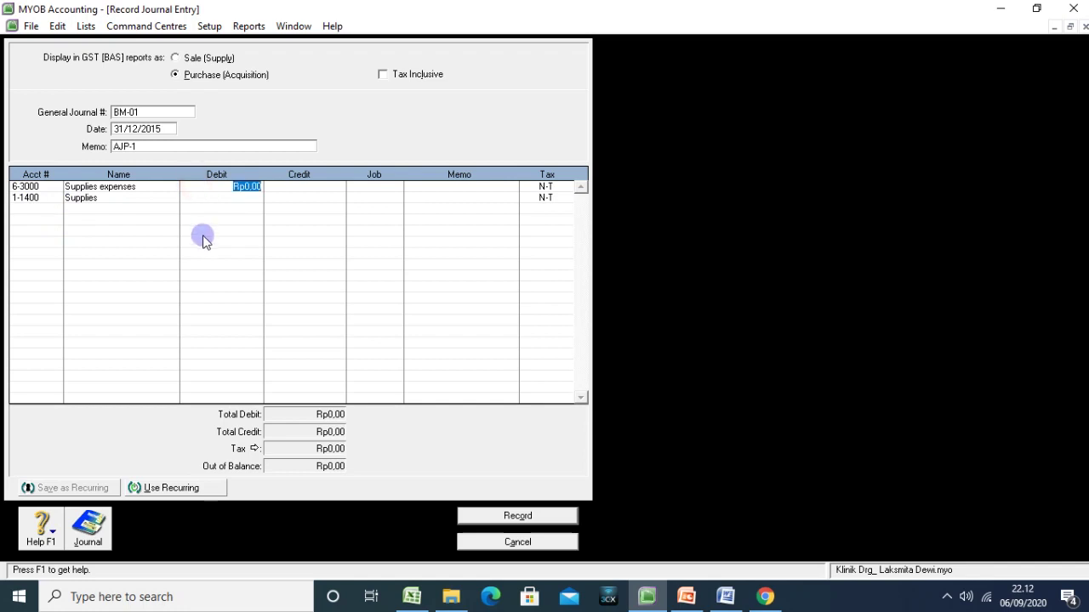
type("19")
type("40.000")
key("Return")
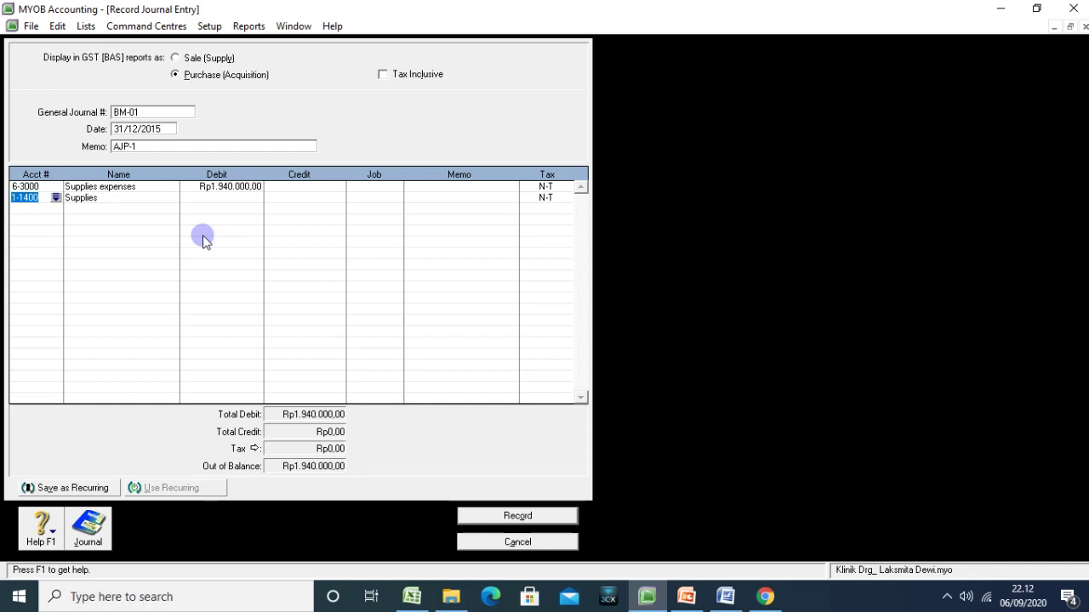
left_click(298, 196)
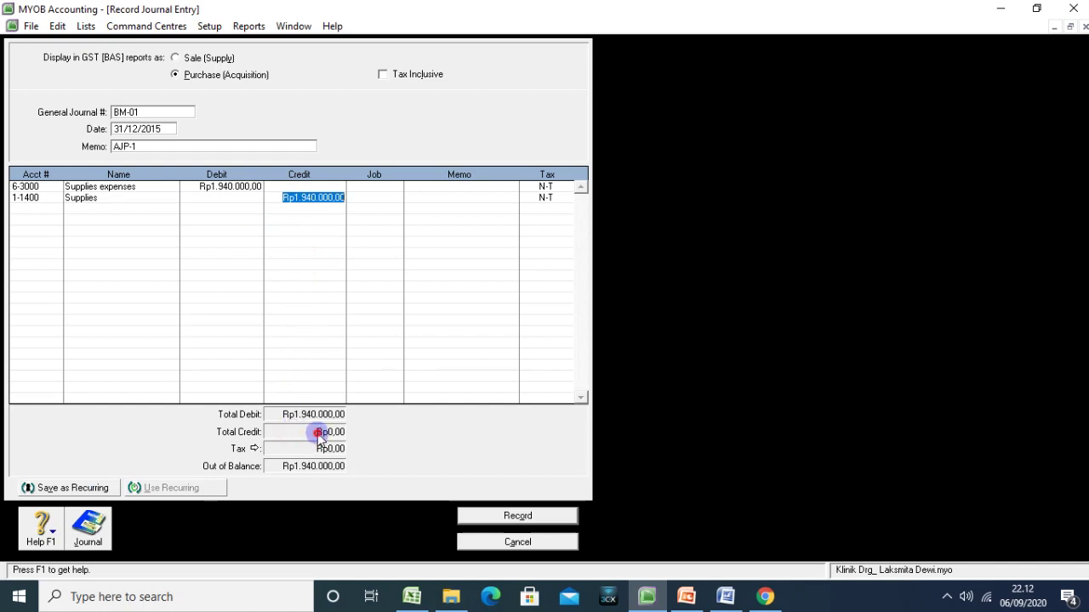
left_click(310, 398)
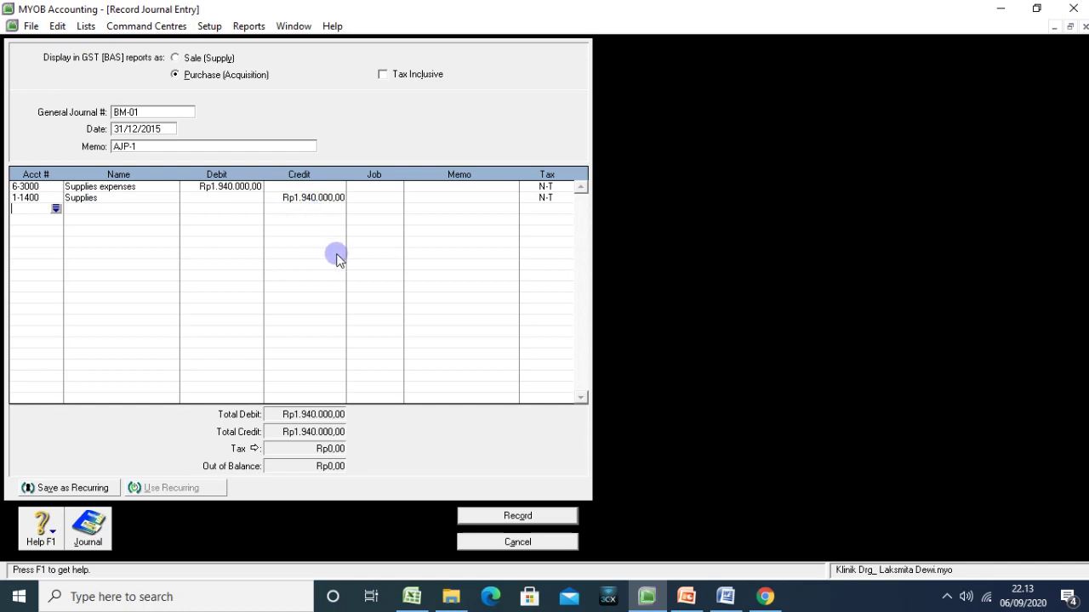
left_click(559, 521)
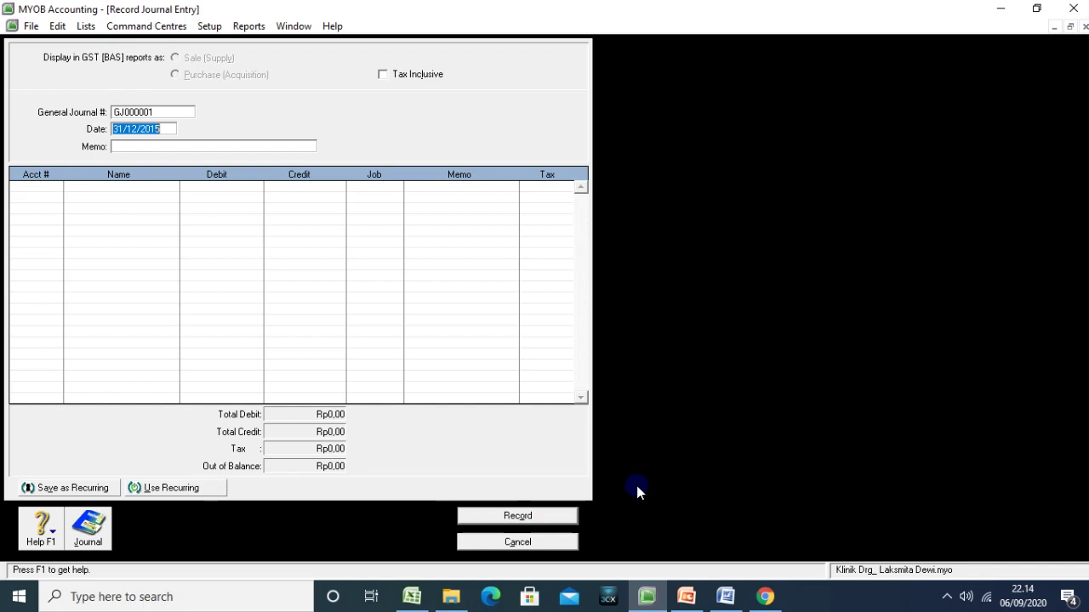
left_click(547, 544)
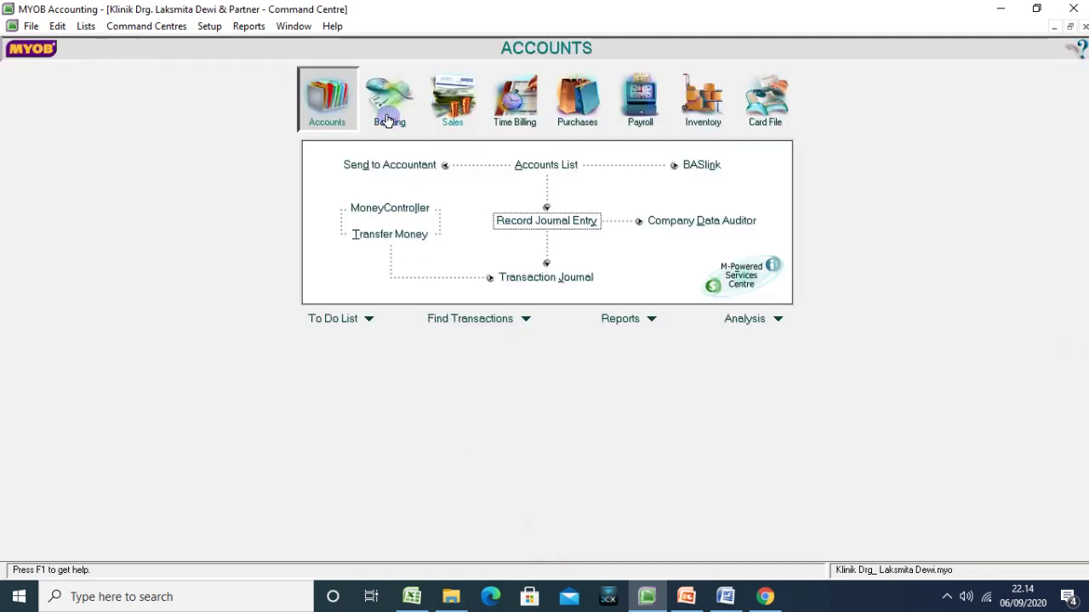
Check the Prepaid rent and Rent expenses accounts and their balances in the accounts list, and close the list.
left_click(541, 164)
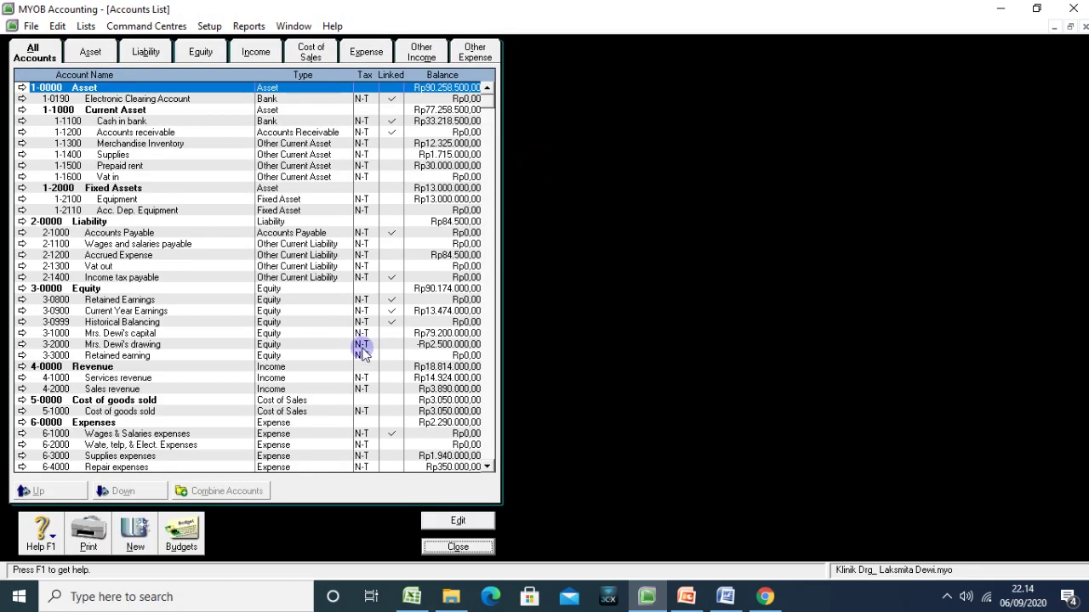
scroll(182, 408, "down", 3)
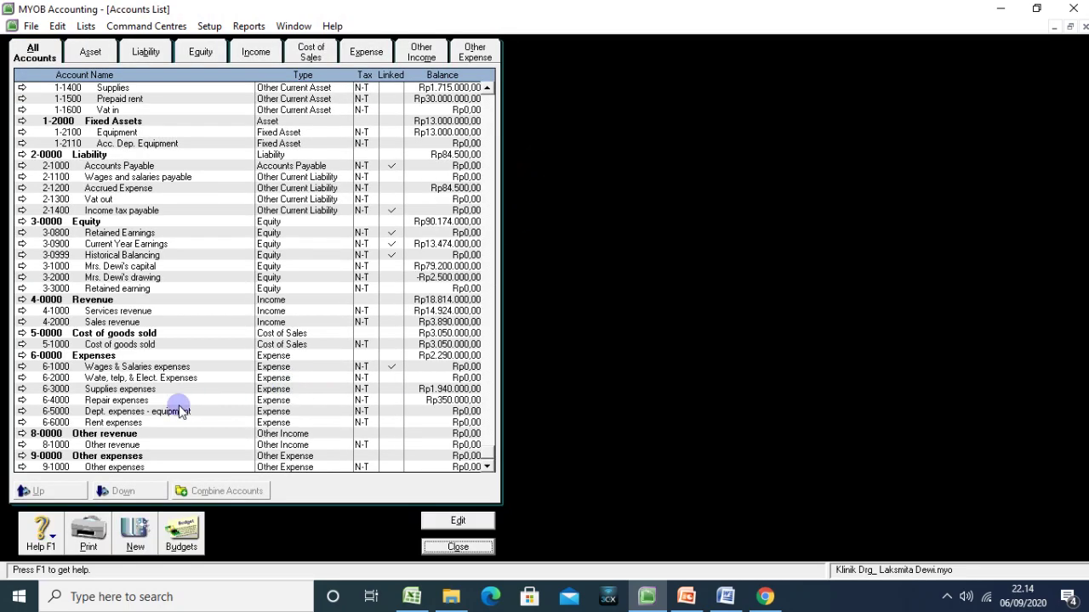
left_click(114, 422)
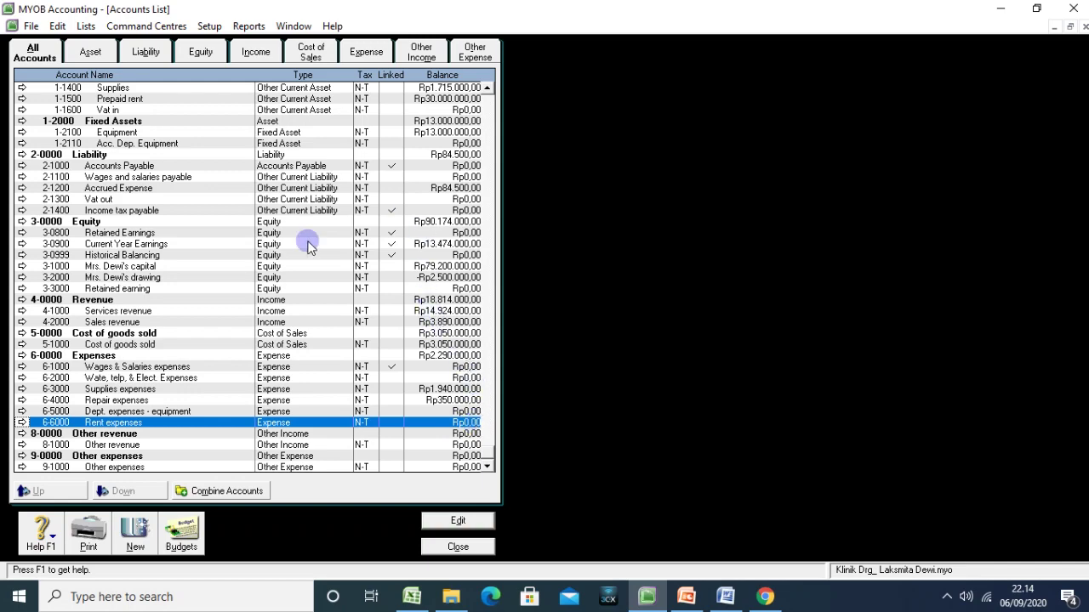
scroll(160, 291, "up", 1)
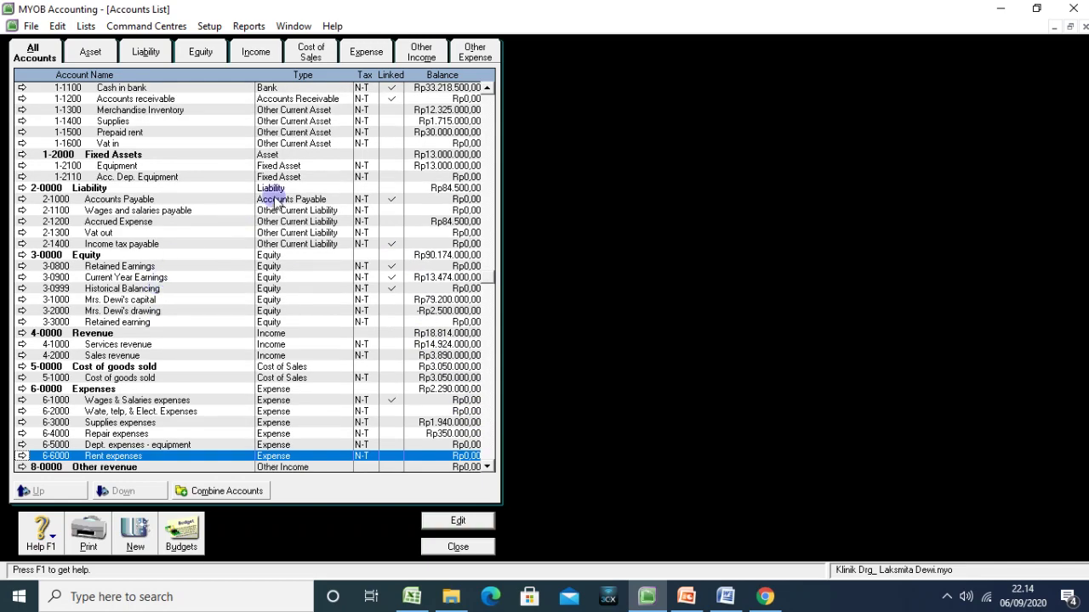
left_click(419, 134)
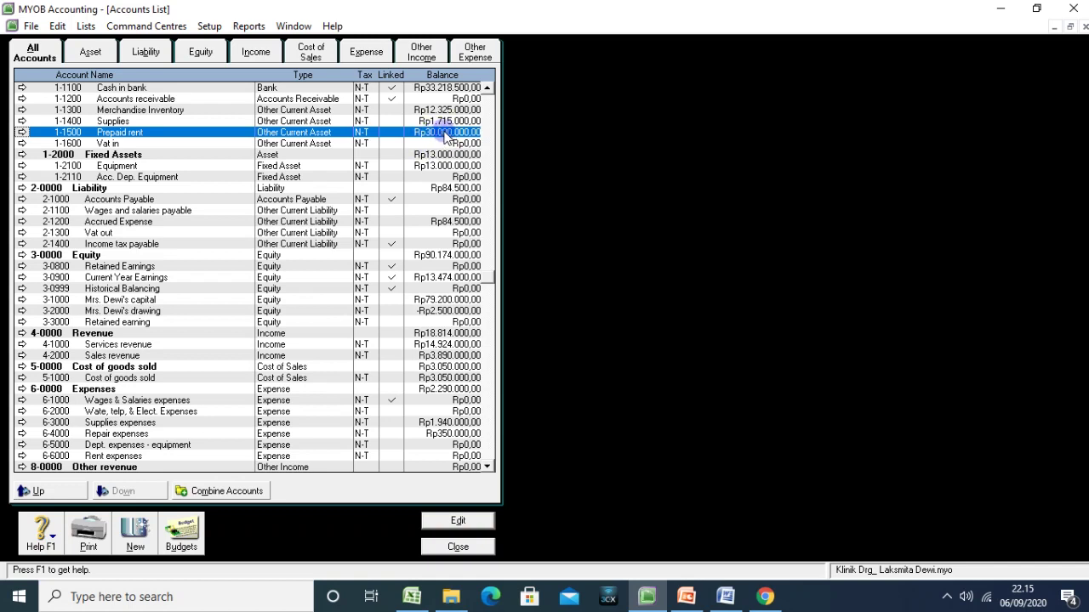
left_click(128, 457)
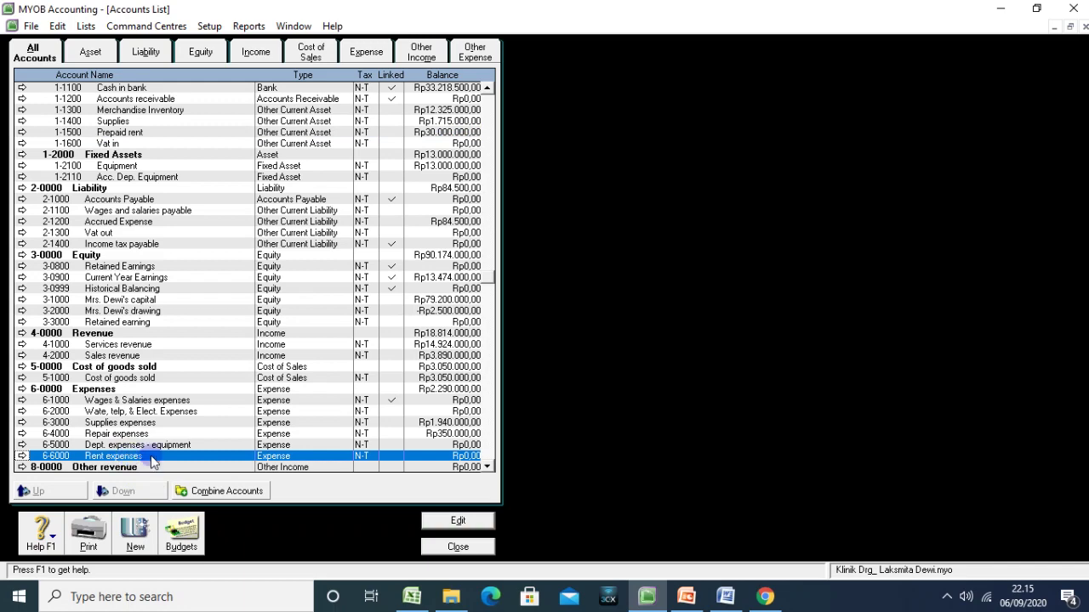
scroll(153, 462, "down", 1)
scroll(424, 409, "up", 1)
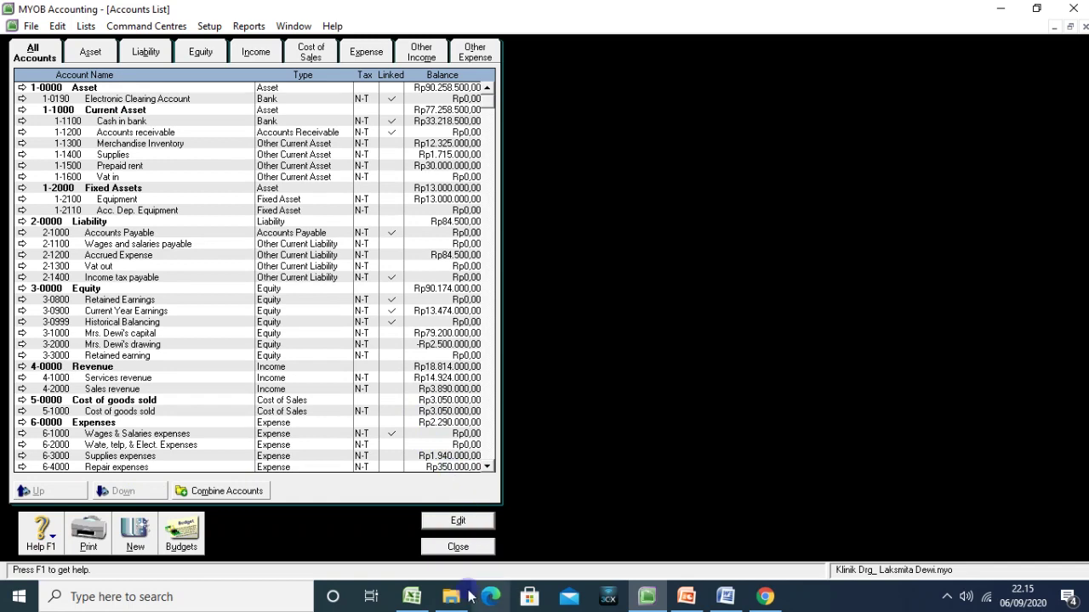
left_click(458, 547)
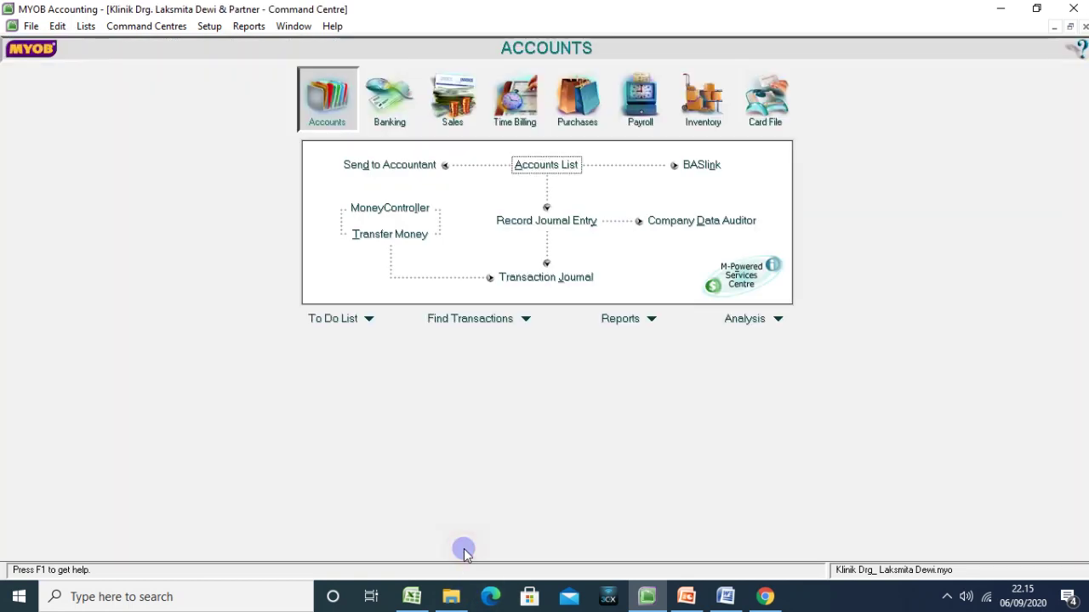
Start another general journal entry with the journal number BM-02.
left_click(534, 223)
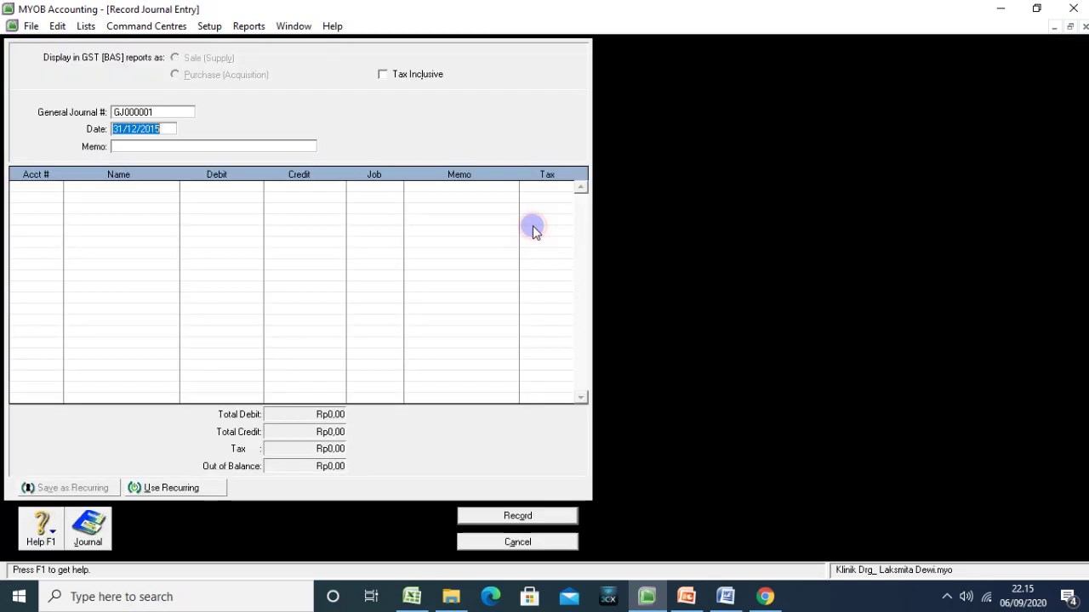
left_click(163, 114)
type("BM-02")
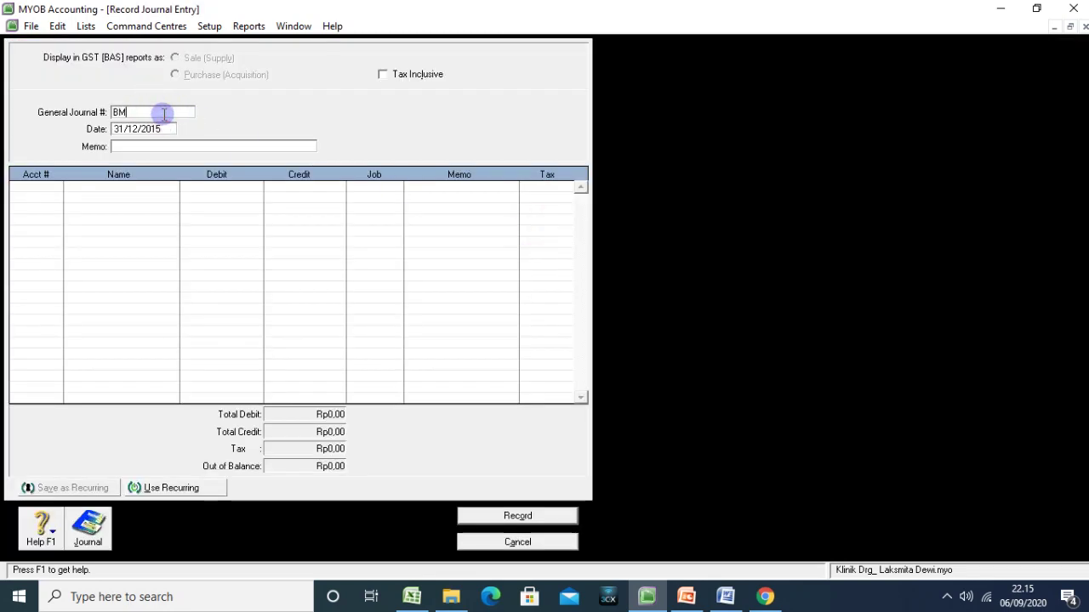
Set the journal entry's memo to AJP-2 and add account 6-6000 Rent expenses as its first line.
left_click(134, 145)
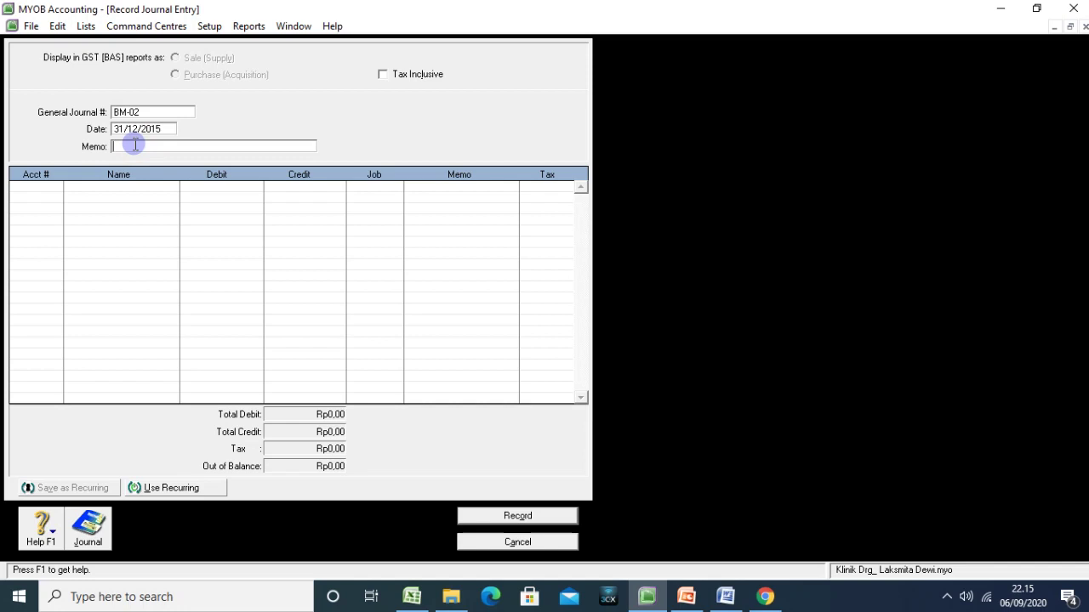
type("AJP-2")
left_click(21, 189)
type("6-6")
type("000")
key("Return")
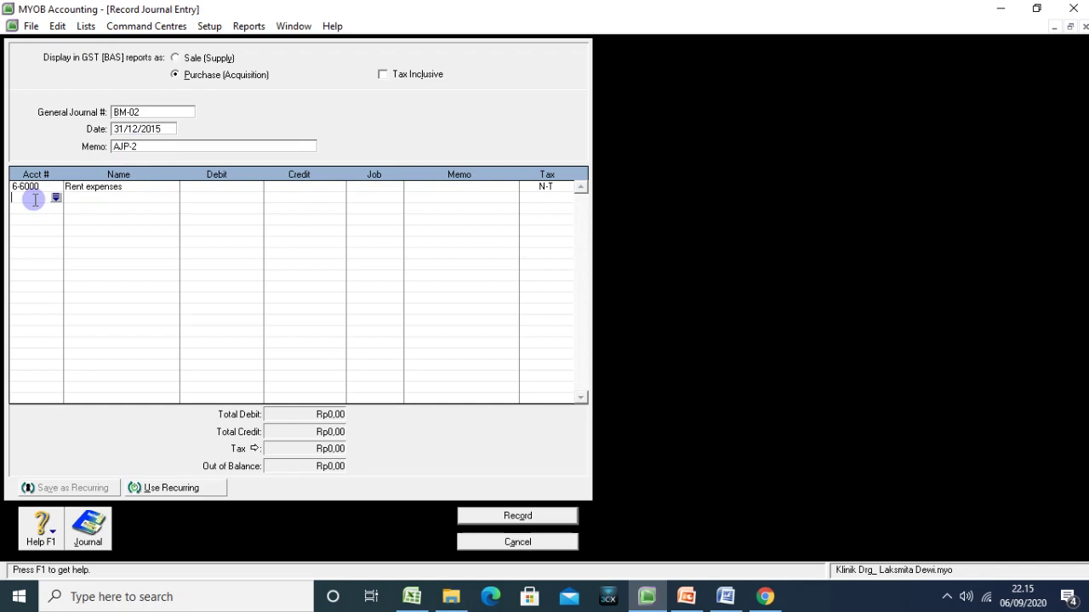
Add account 1-1500 Prepaid rent as the second line of the journal entry.
type("11900")
key("Tab")
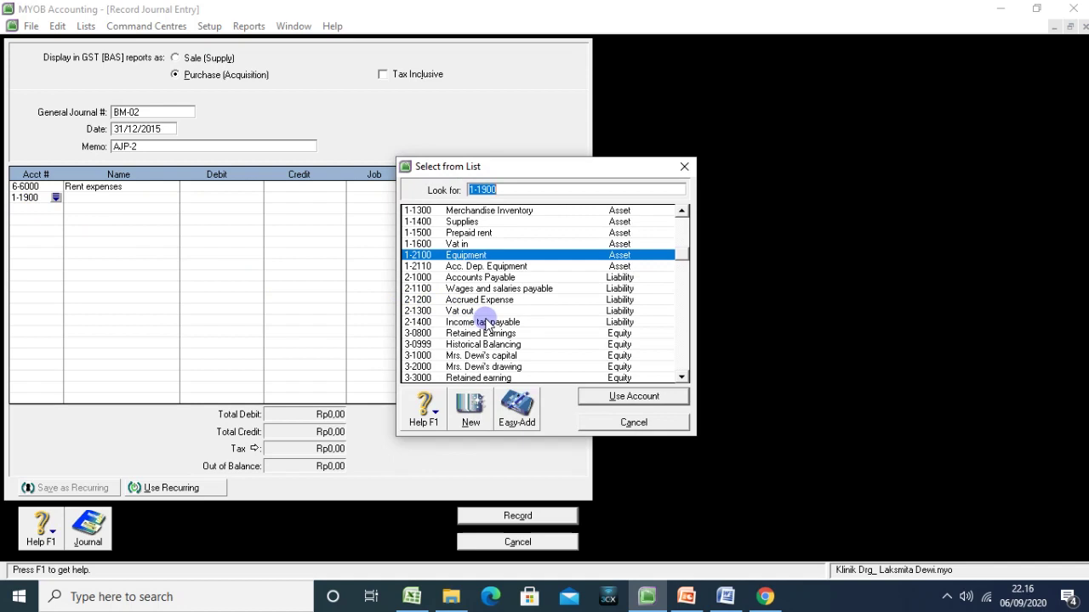
left_click(633, 423)
left_click(26, 199)
key("BackSpace")
type("5")
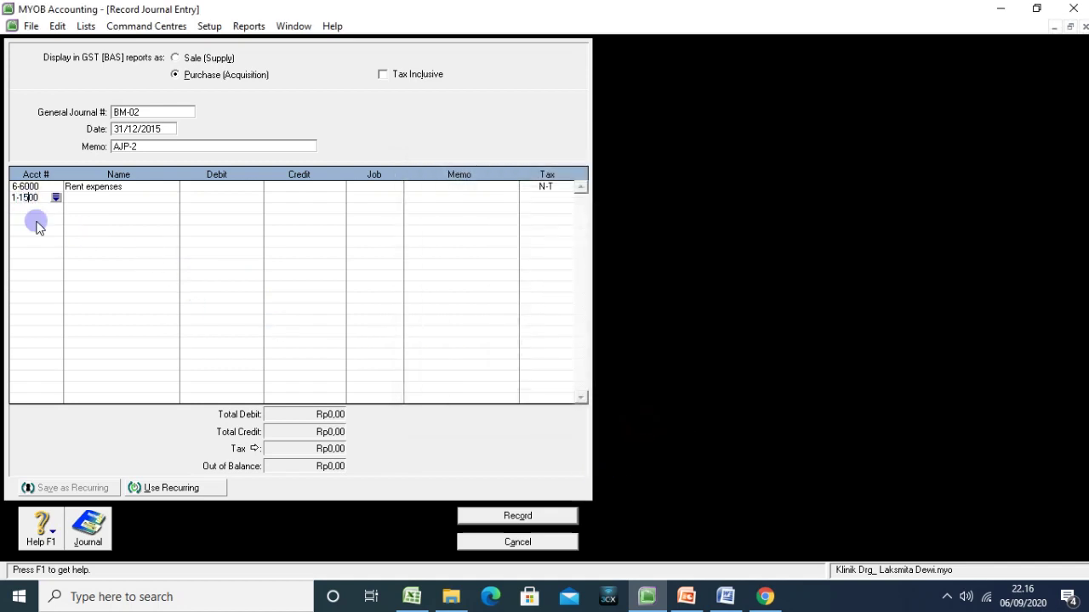
left_click(36, 223)
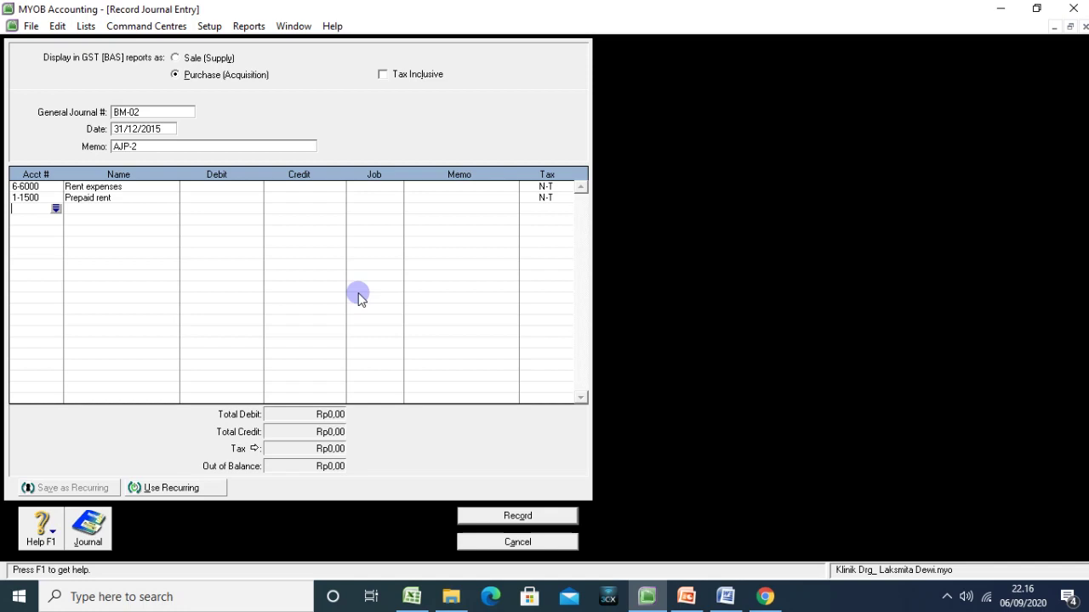
Debit Rent expenses and credit Prepaid rent Rp2.500.000.
left_click(188, 185)
type("2.500.0")
type("00000")
key("Return")
left_click(290, 197)
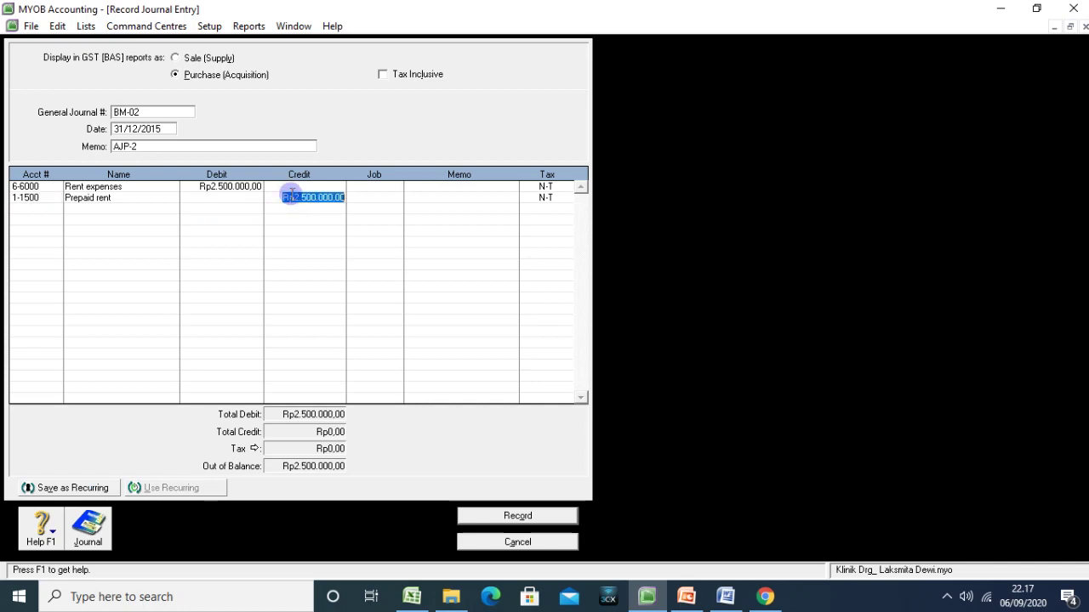
key("Return")
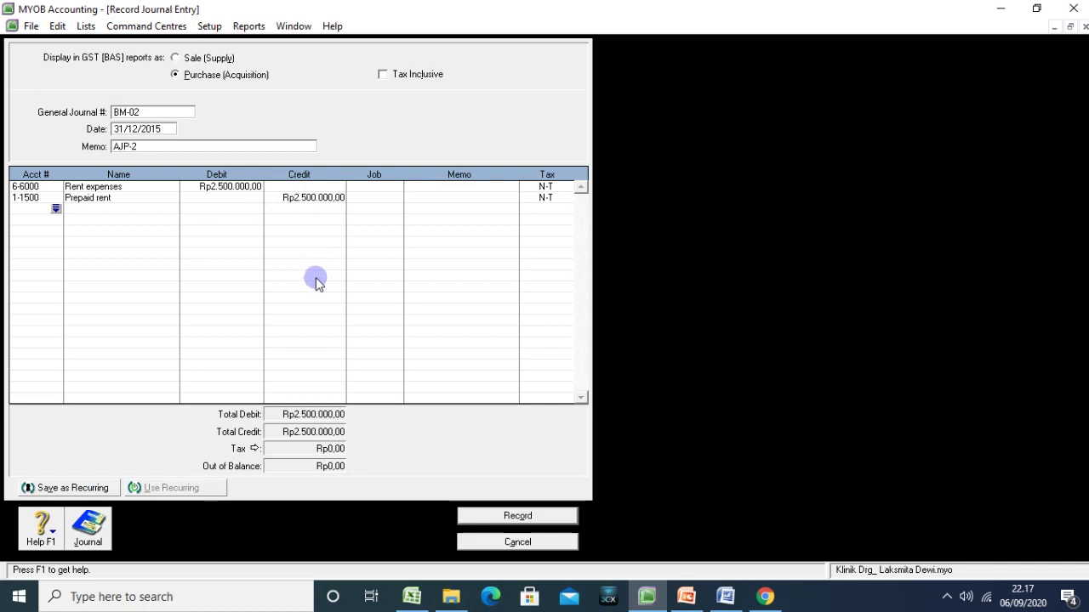
Review the transaction recap of the rent adjustment, close it, and record the journal entry.
key("ctrl+r")
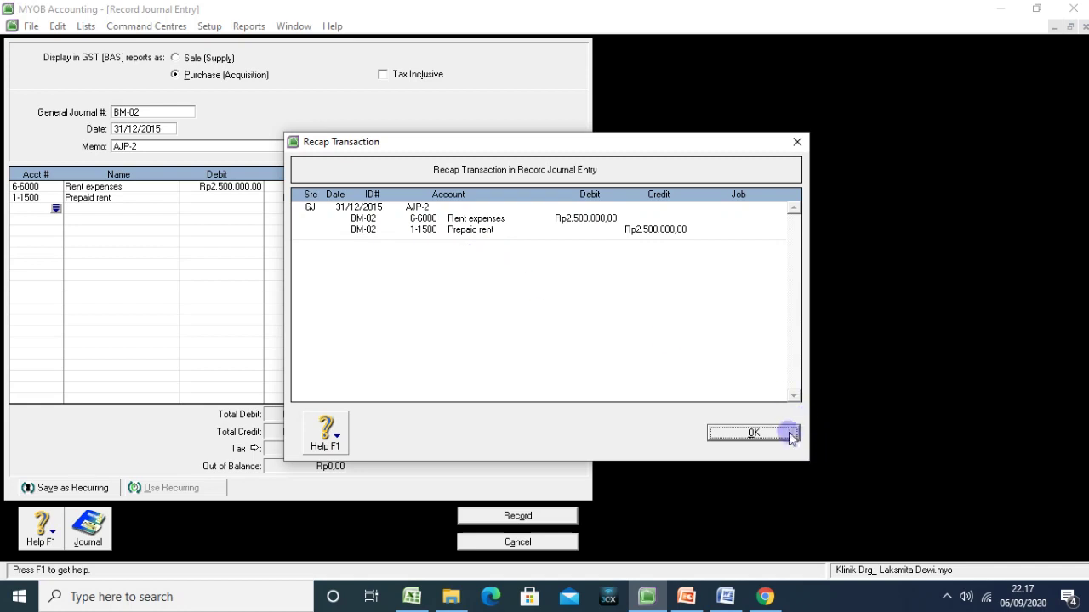
left_click(754, 433)
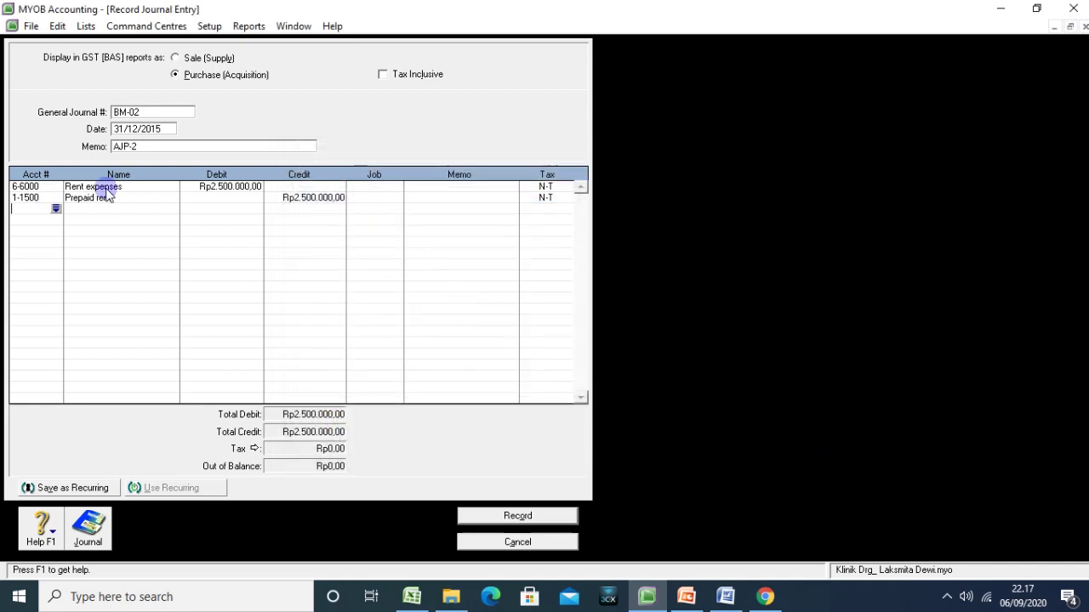
left_click(505, 513)
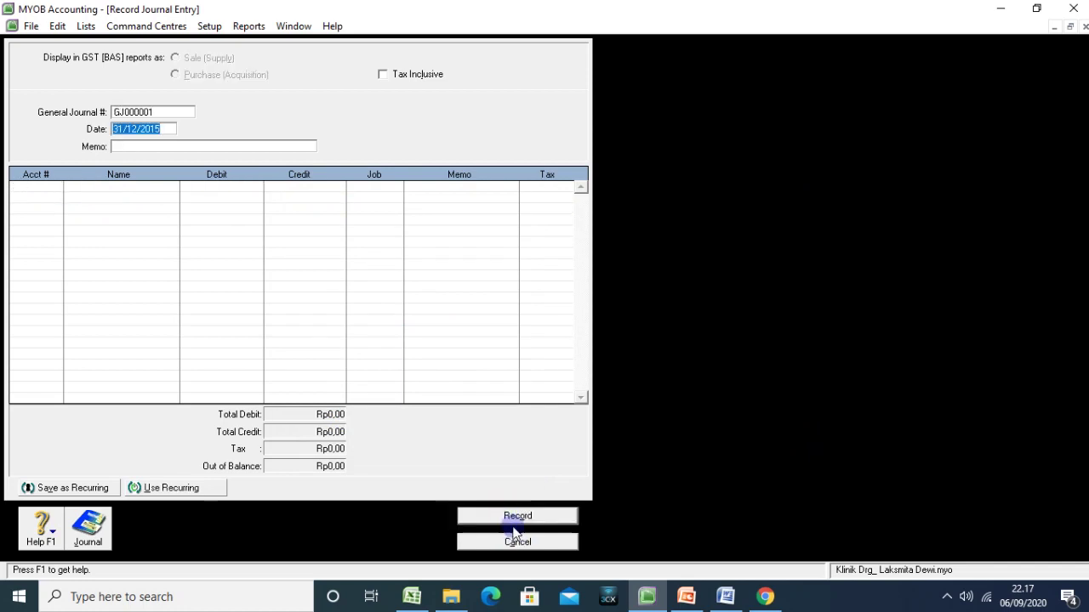
Give the new journal entry the number BM-03 and the memo AJP-3.
left_click(175, 111)
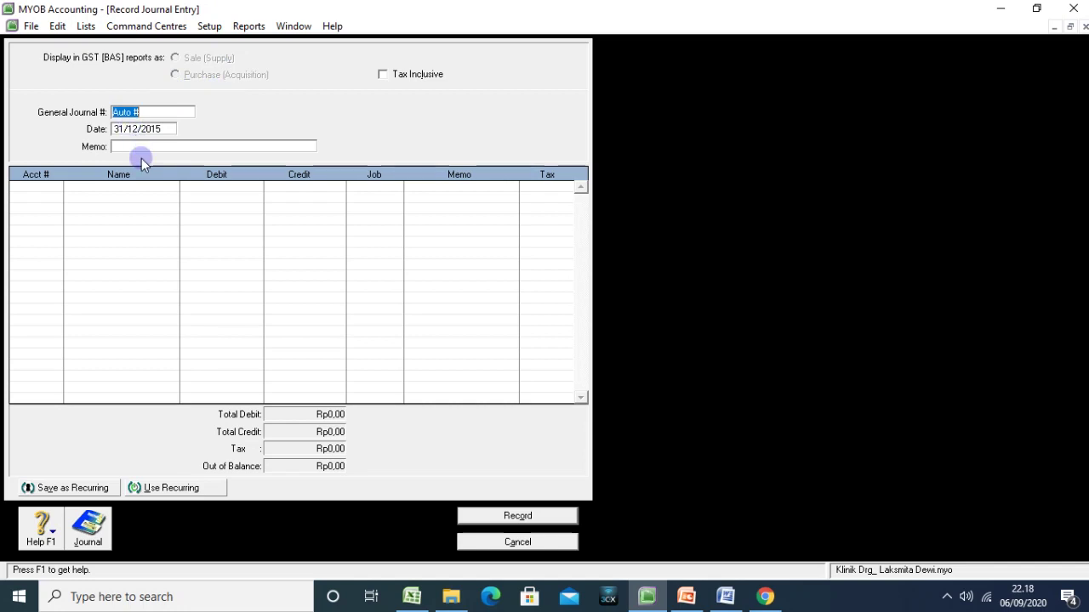
type("BM0")
key("BackSpace")
type("0")
key("BackSpace")
type("-03")
left_click(136, 151)
type("AJP-3")
Add accounts 6-2000 Wate, telp, & Elect. Expenses and 2-1200 Accrued Expense as the two lines of the entry.
left_click(51, 187)
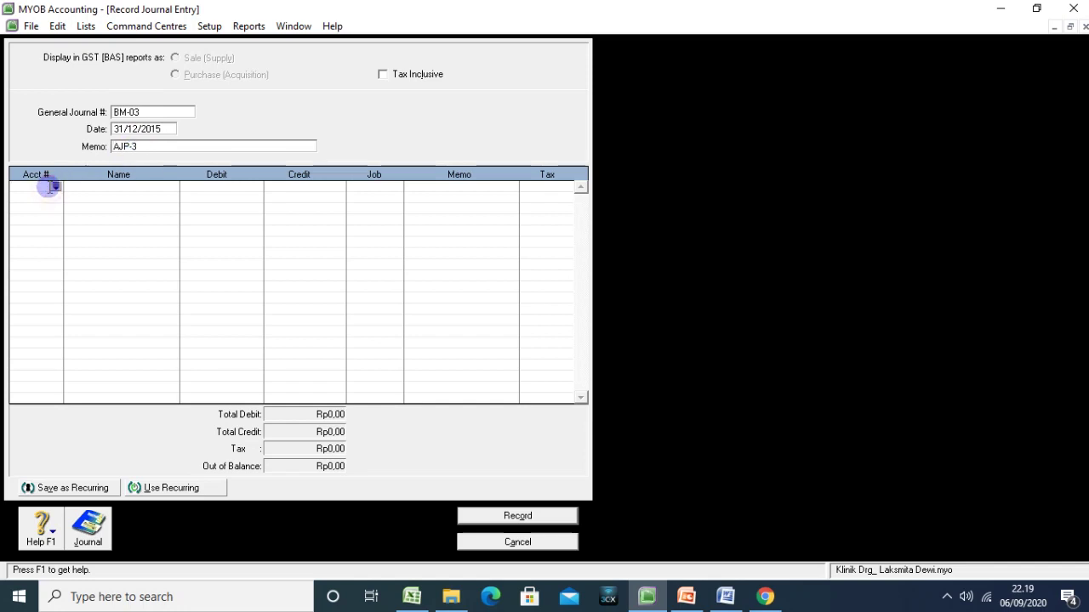
left_click(55, 187)
scroll(445, 289, "down", 5)
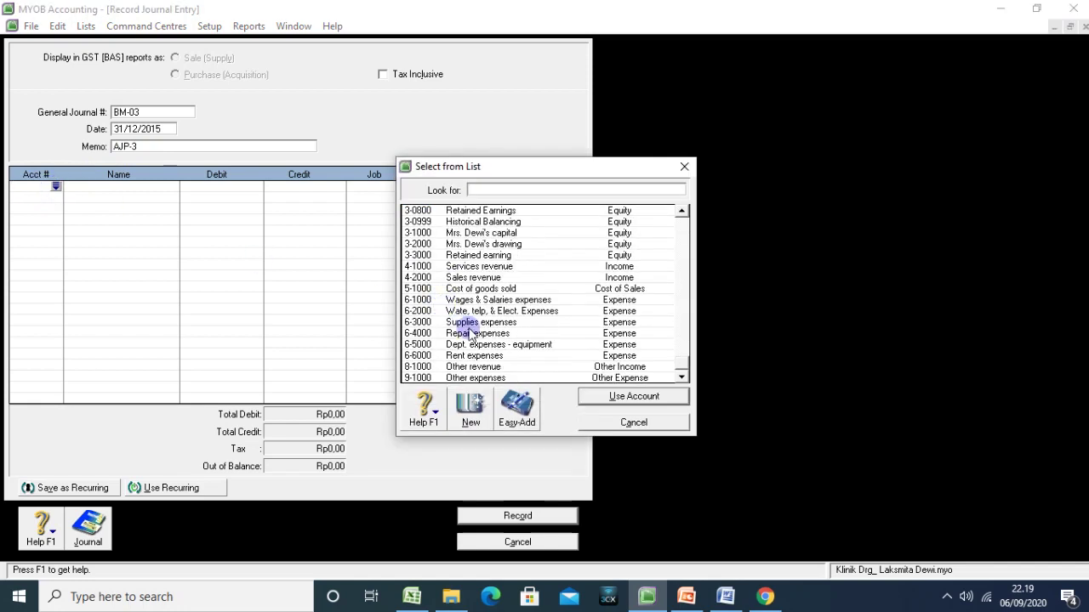
left_click(472, 312)
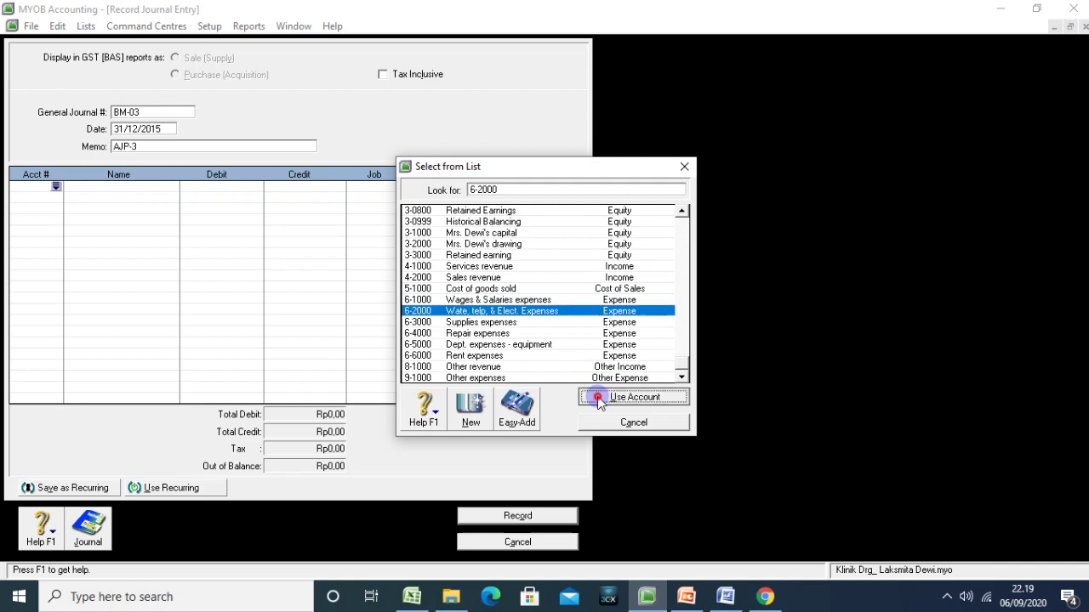
left_click(599, 397)
left_click(31, 195)
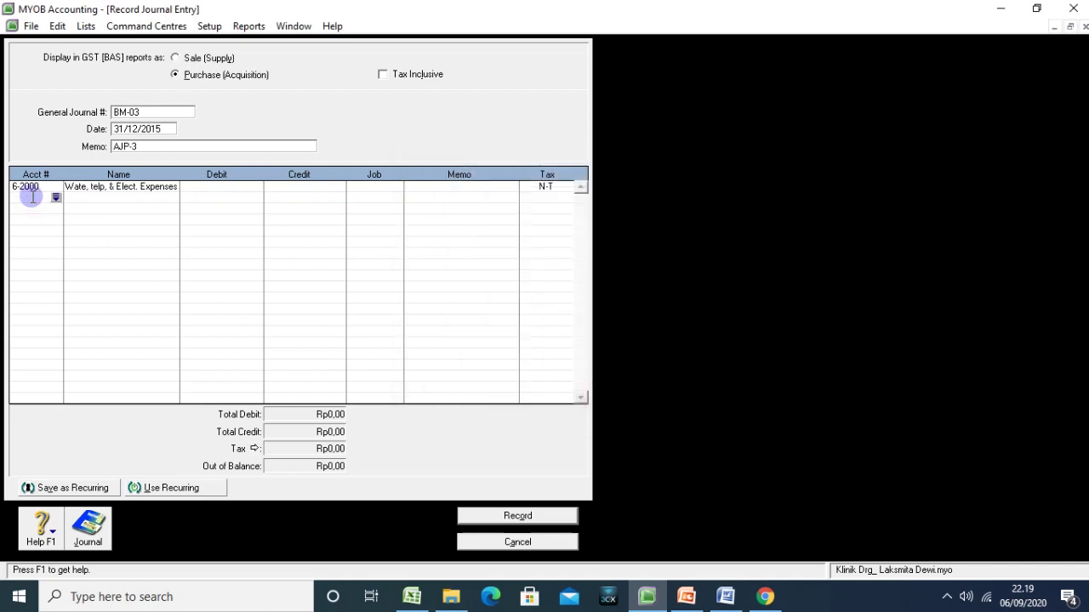
left_click(56, 199)
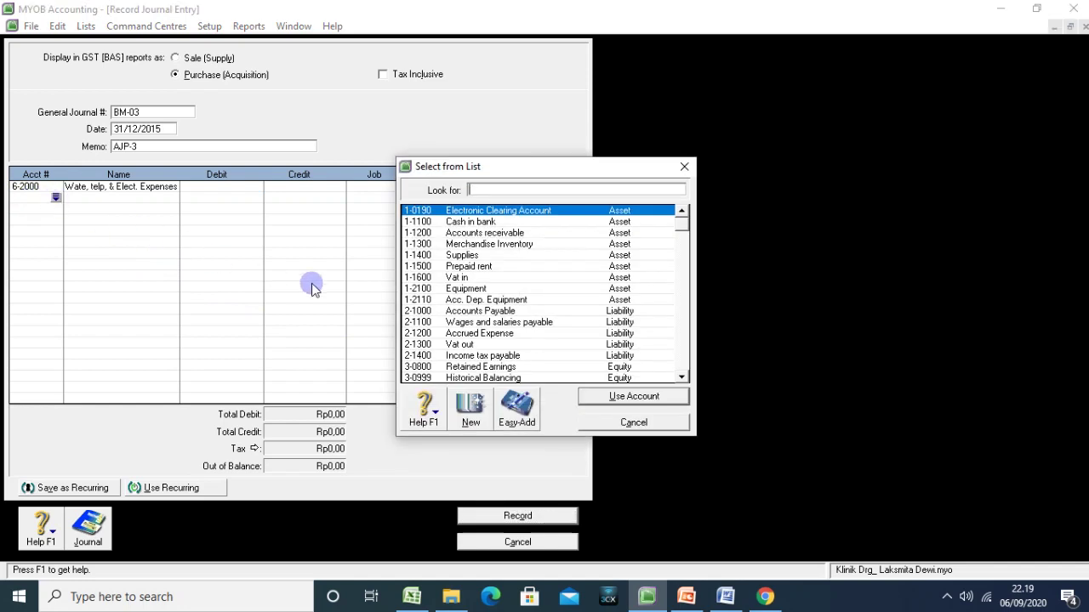
left_click(469, 332)
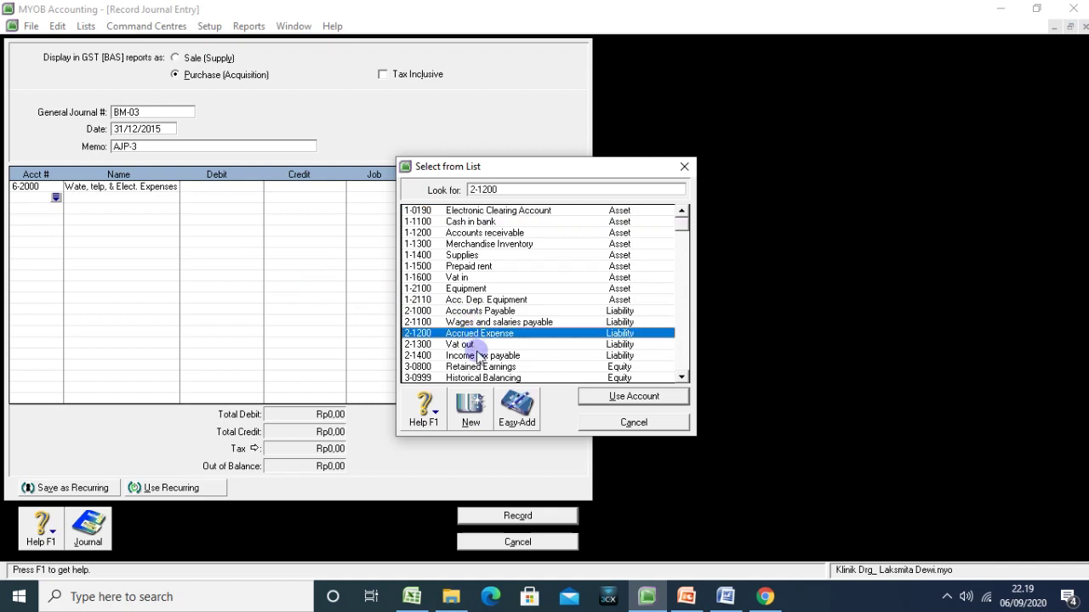
left_click(593, 398)
Debit the water, telephone and electricity expenses and credit Accrued Expense Rp535.000, and record the journal entry.
left_click(228, 189)
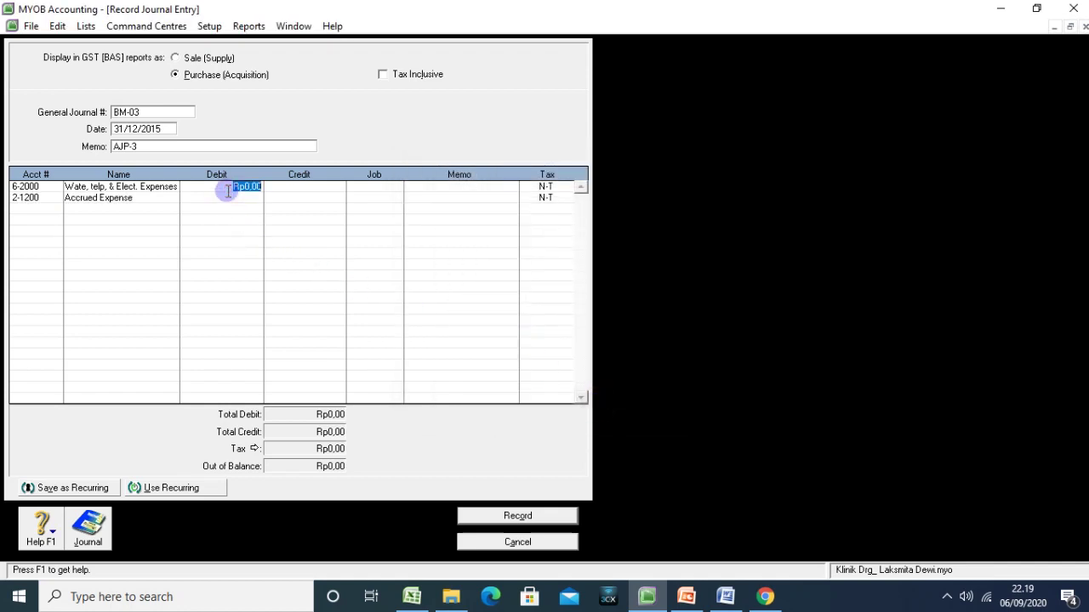
type("535000")
key("Tab")
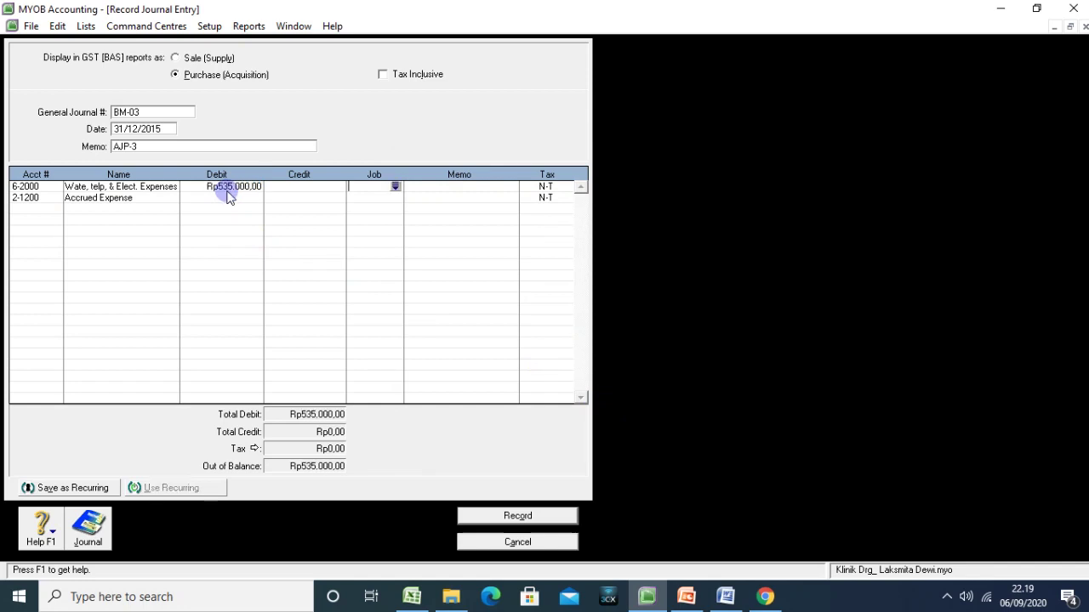
left_click(280, 200)
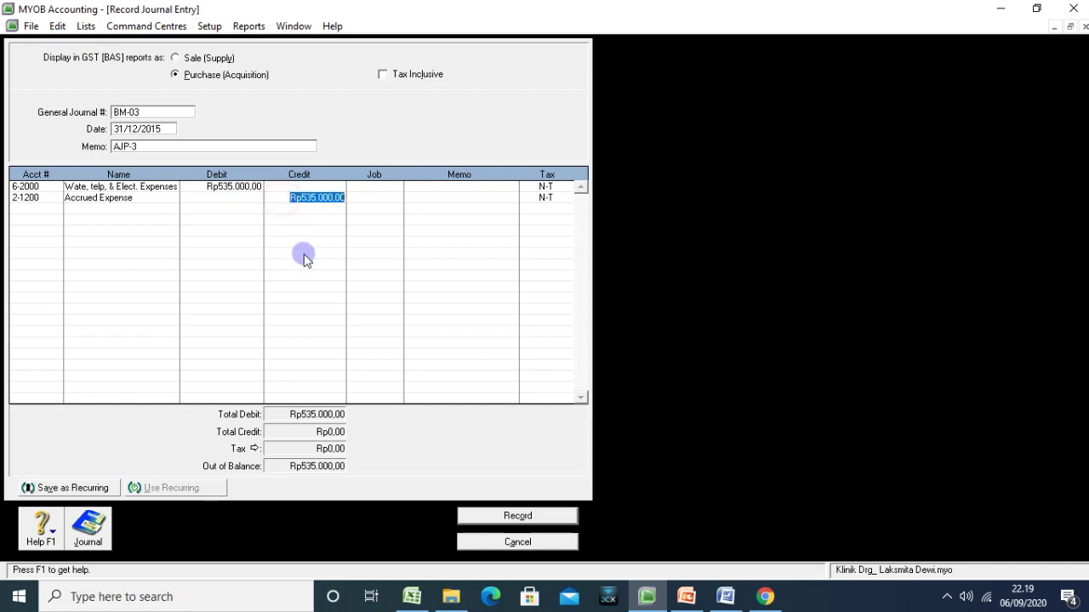
key("Return")
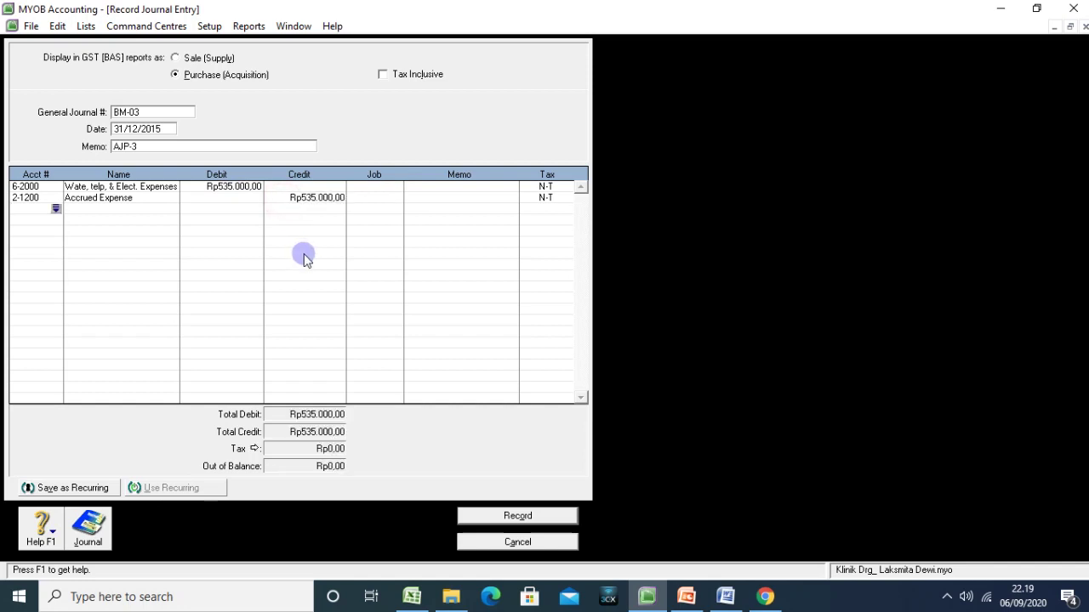
left_click(500, 515)
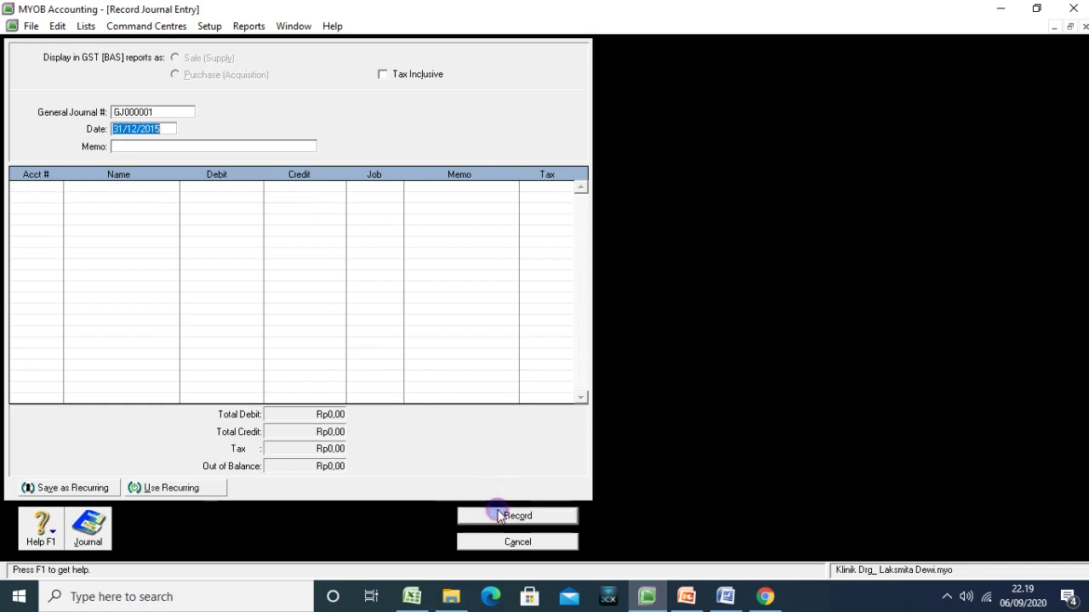
Give the new journal entry the number BM-04 and the memo AJP-4.
left_click(159, 113)
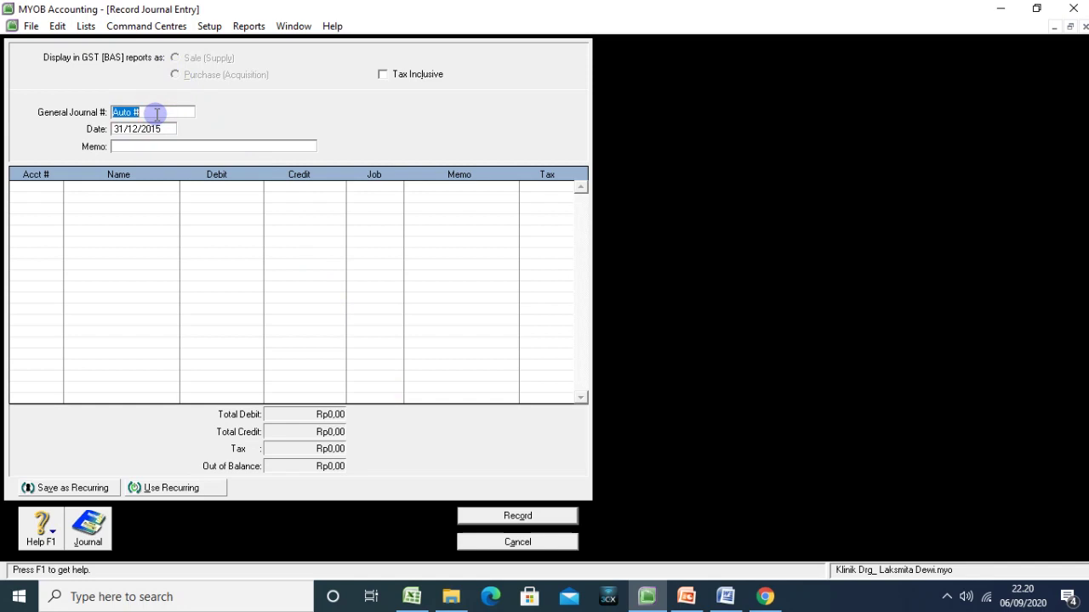
type("BM-04")
left_click(142, 143)
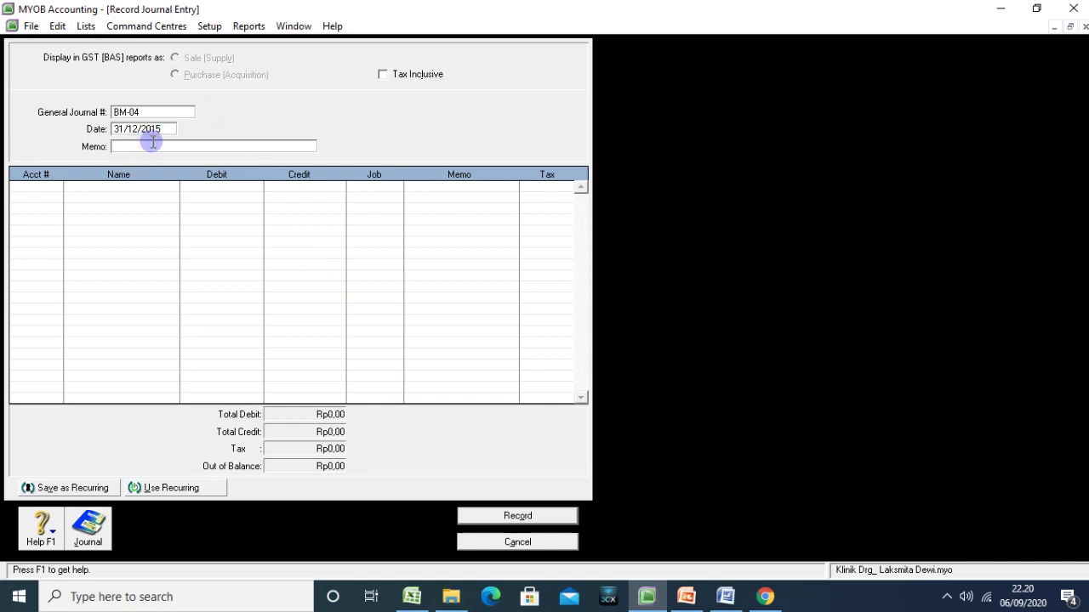
type("AJP-4")
Add accounts 6-5000 Dept. expenses - equipment and 1-2110 Acc. Dep. Equipment as the two lines of the entry.
left_click(48, 187)
left_click(55, 186)
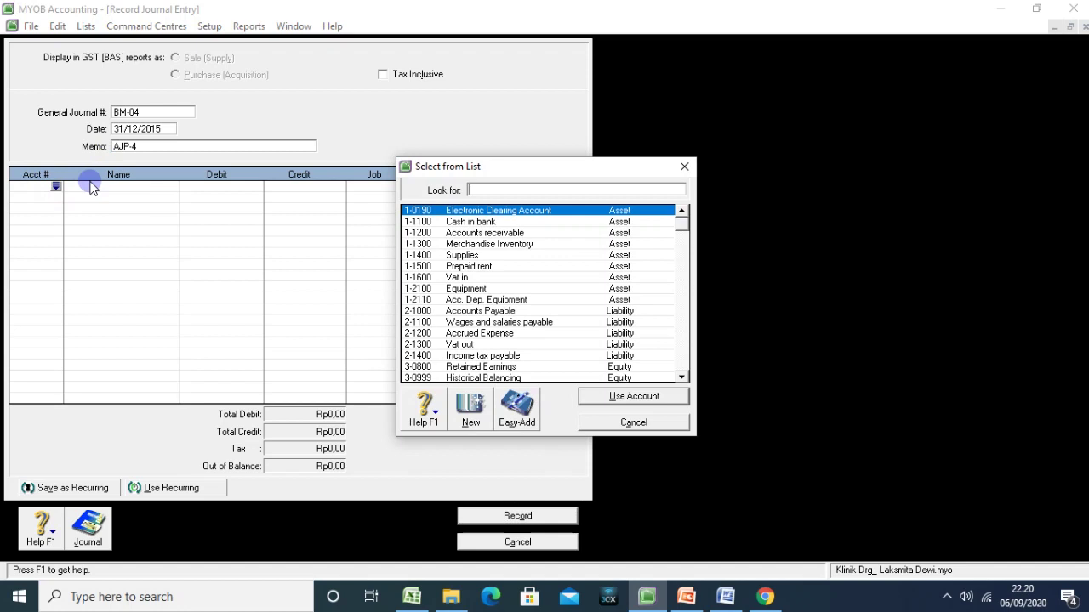
scroll(517, 285, "down", 5)
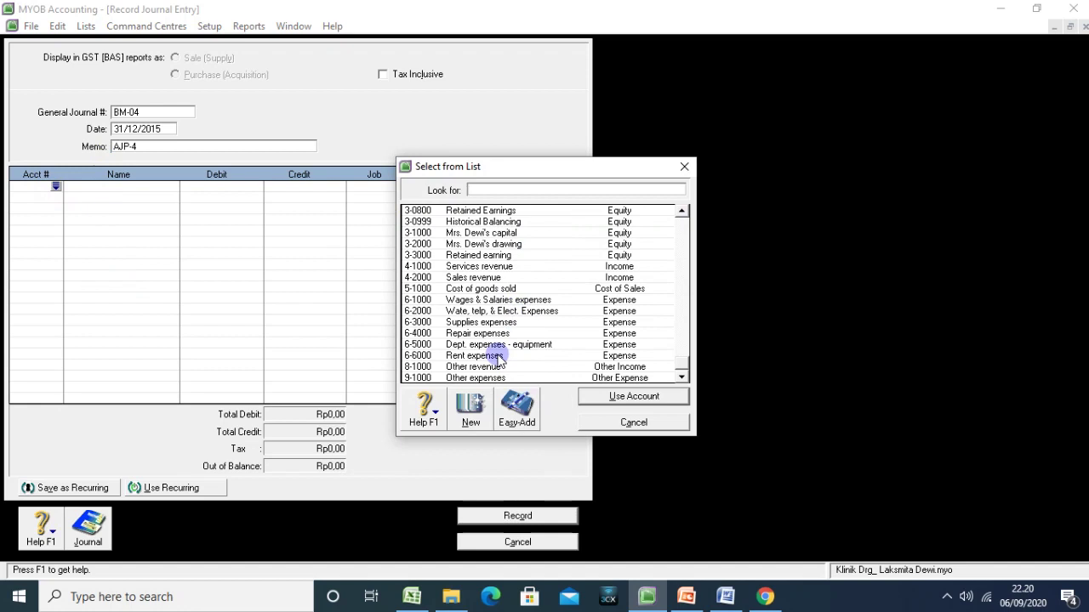
left_click(428, 344)
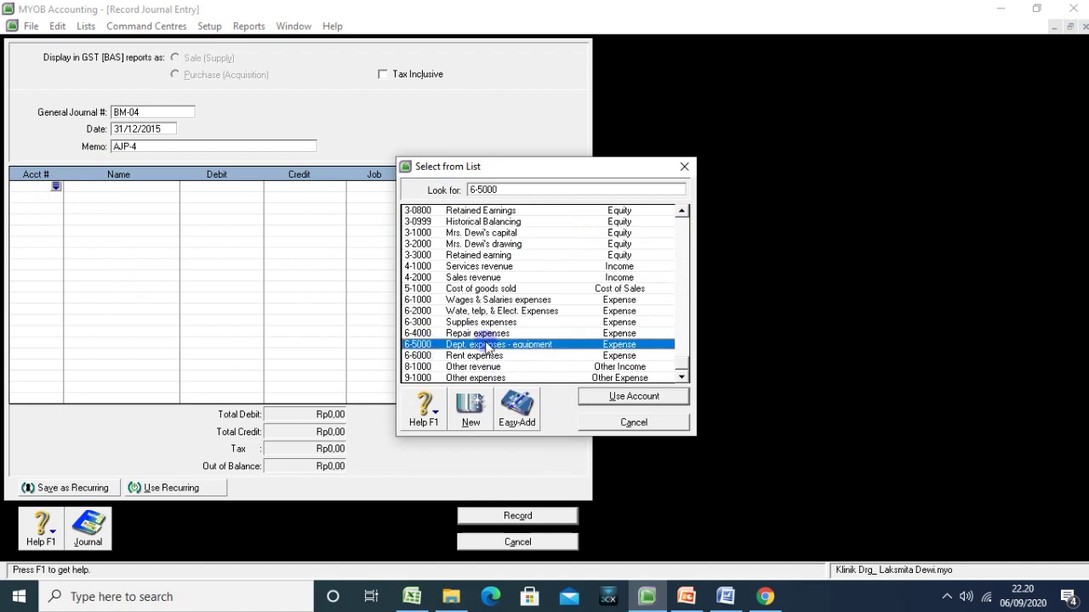
left_click(627, 396)
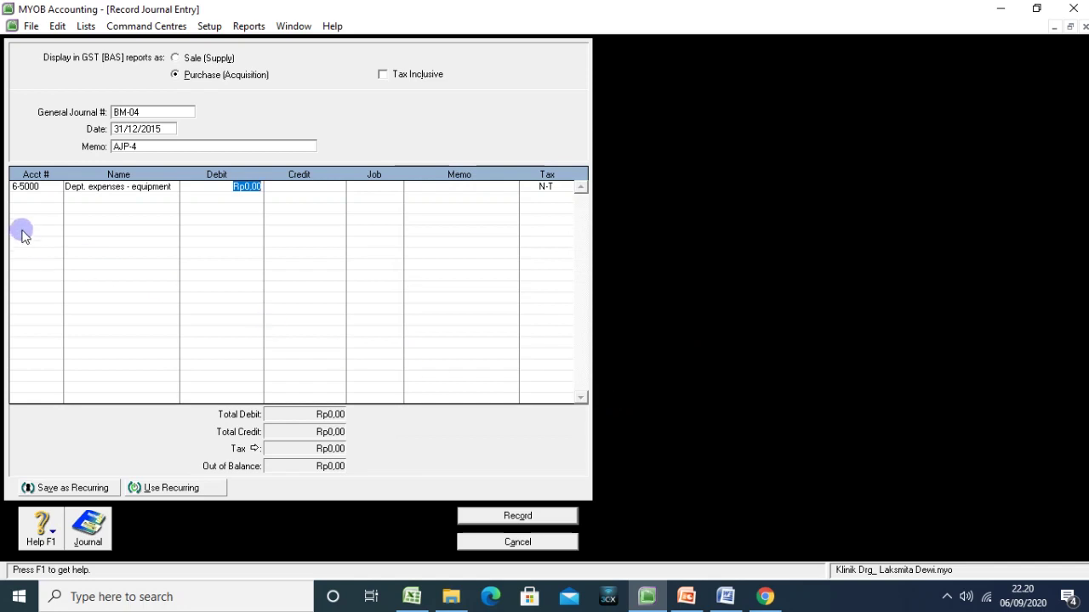
left_click(37, 194)
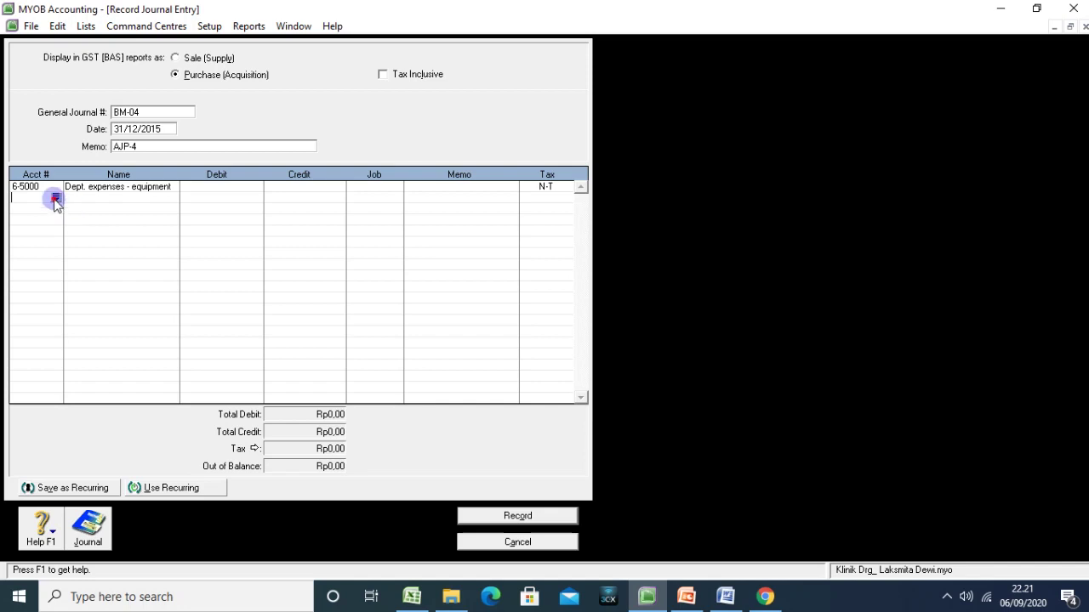
left_click(56, 199)
left_click(498, 300)
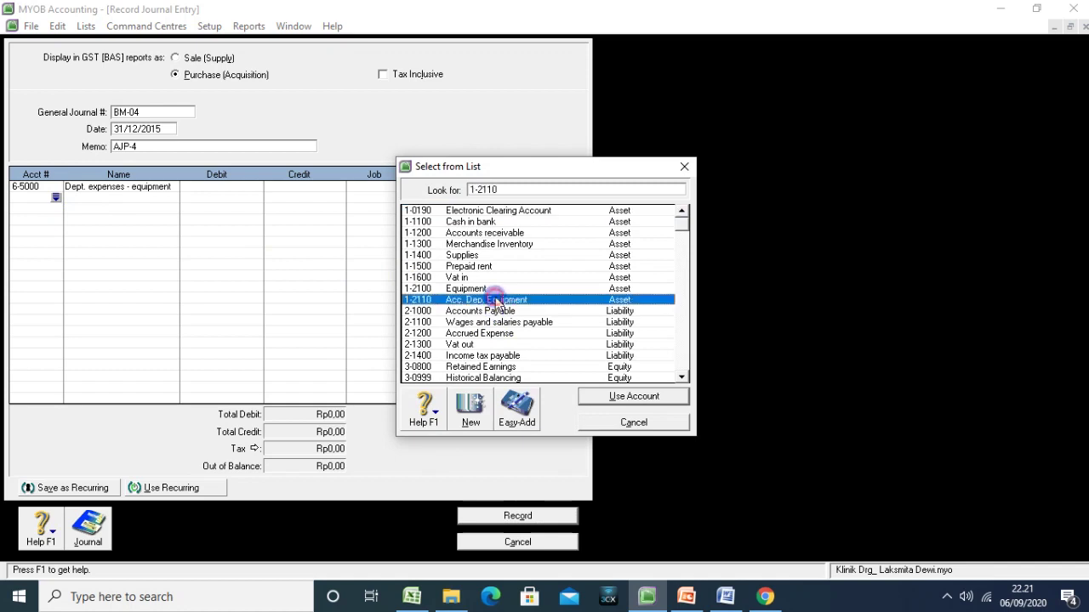
left_click(483, 300)
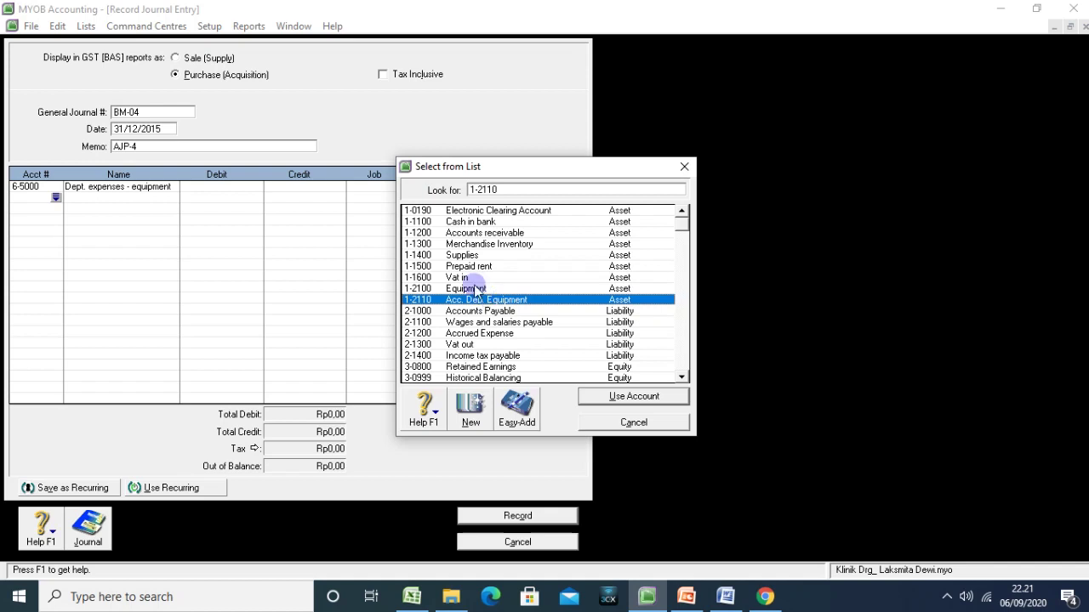
left_click(597, 396)
Debit Dept. expenses - equipment and credit Acc. Dep. Equipment Rp300.000, record the entry, and leave the journal entry form.
left_click(245, 188)
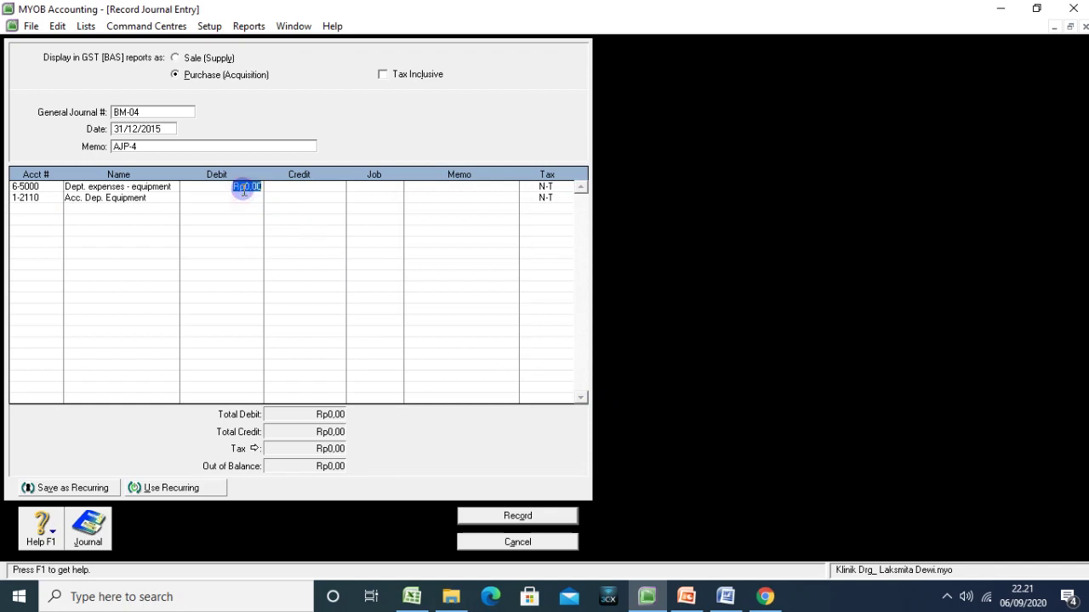
type("300000")
key("Return")
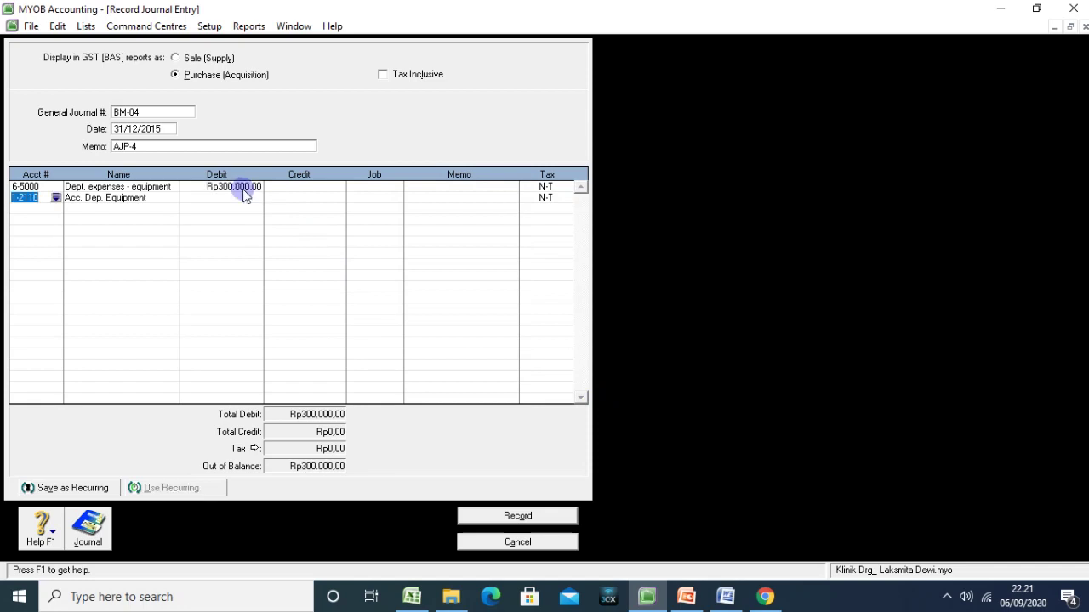
left_click(325, 199)
key("Return")
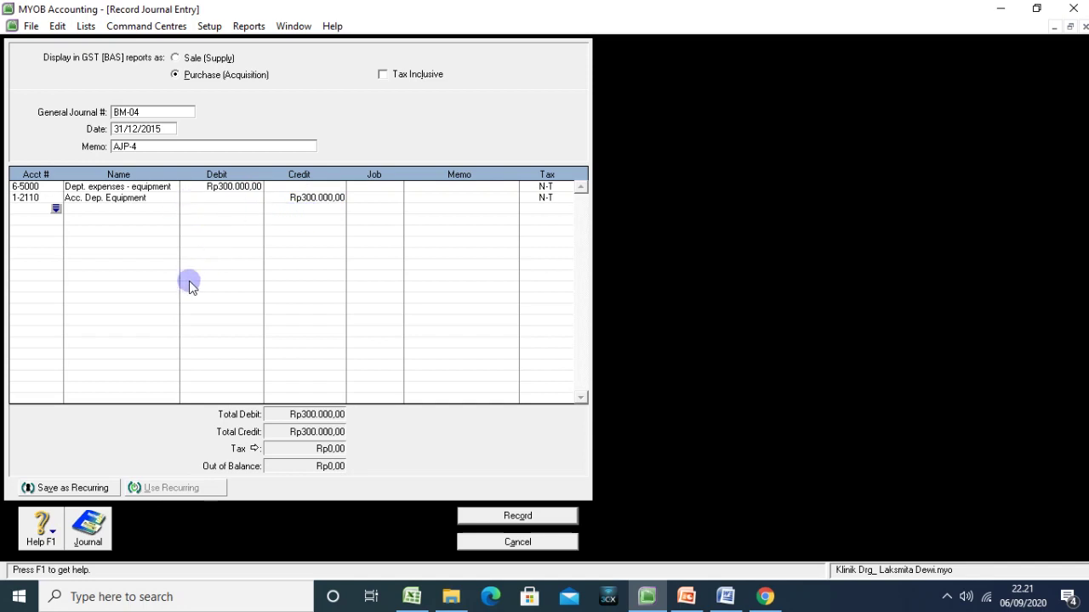
left_click(538, 517)
left_click(538, 544)
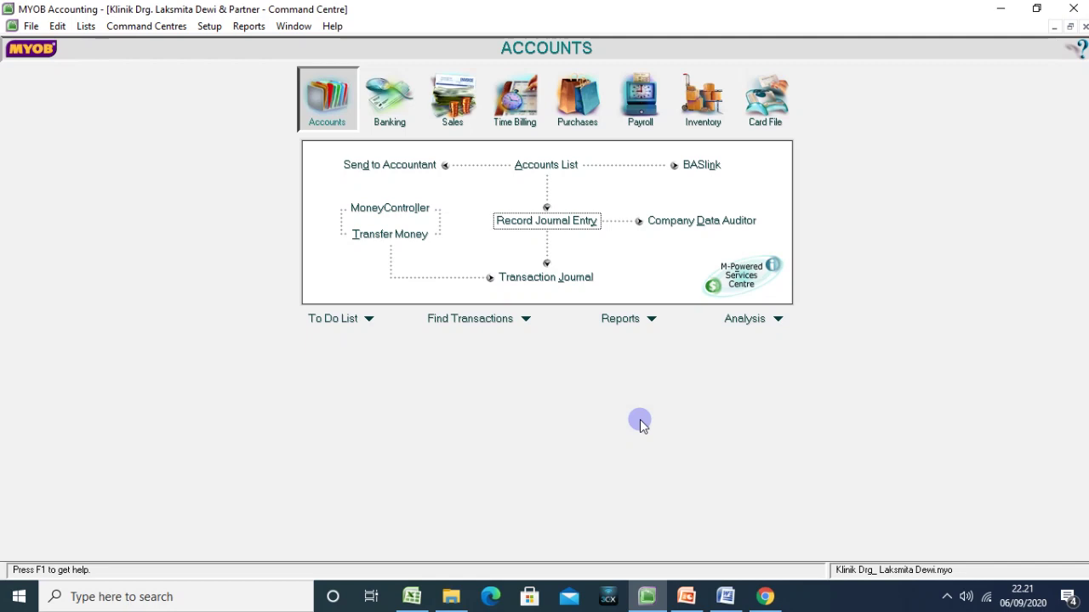
Review the adjusting entries BM-01 to BM-04 in the general transaction journal and close it.
left_click(536, 278)
left_click(235, 308)
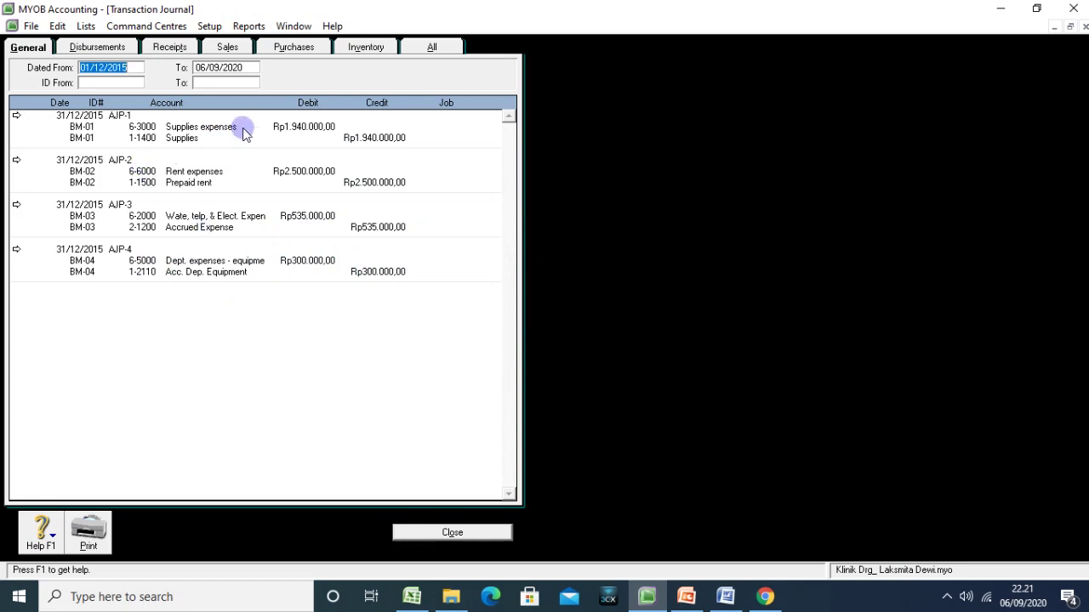
left_click(32, 48)
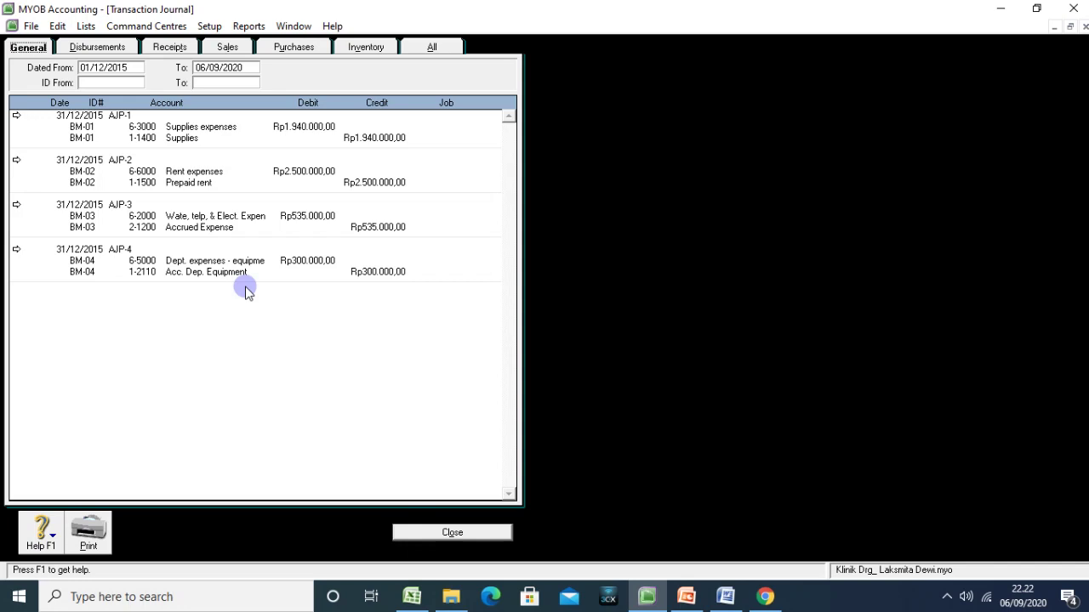
left_click(461, 533)
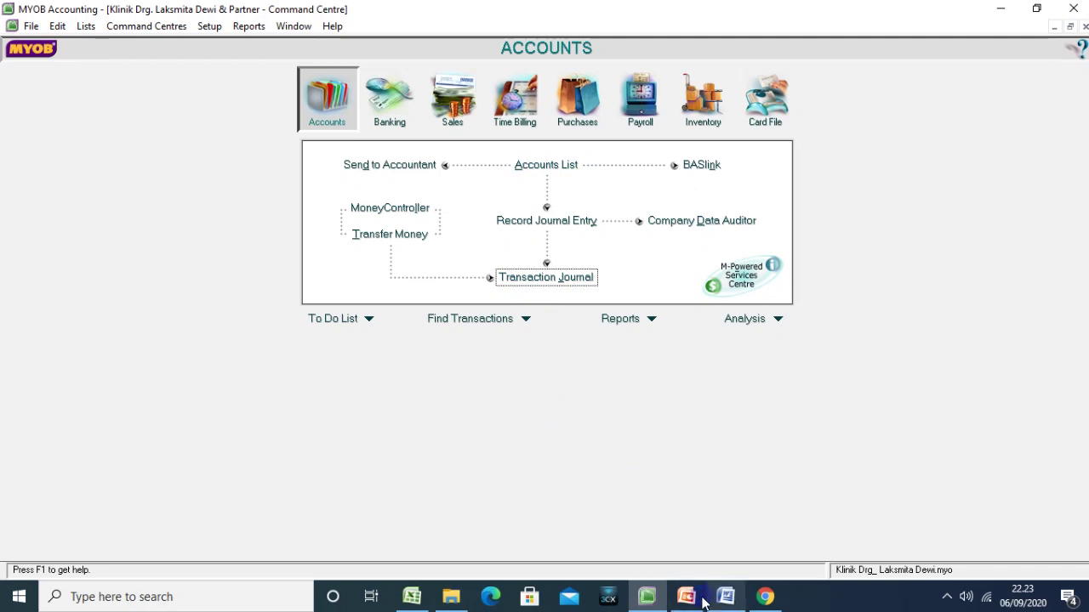
Switch to Excel, read competencies 3.9, 4.9 and 3.10 on financial reports and backup files, and return to MYOB Accounting.
left_click(413, 598)
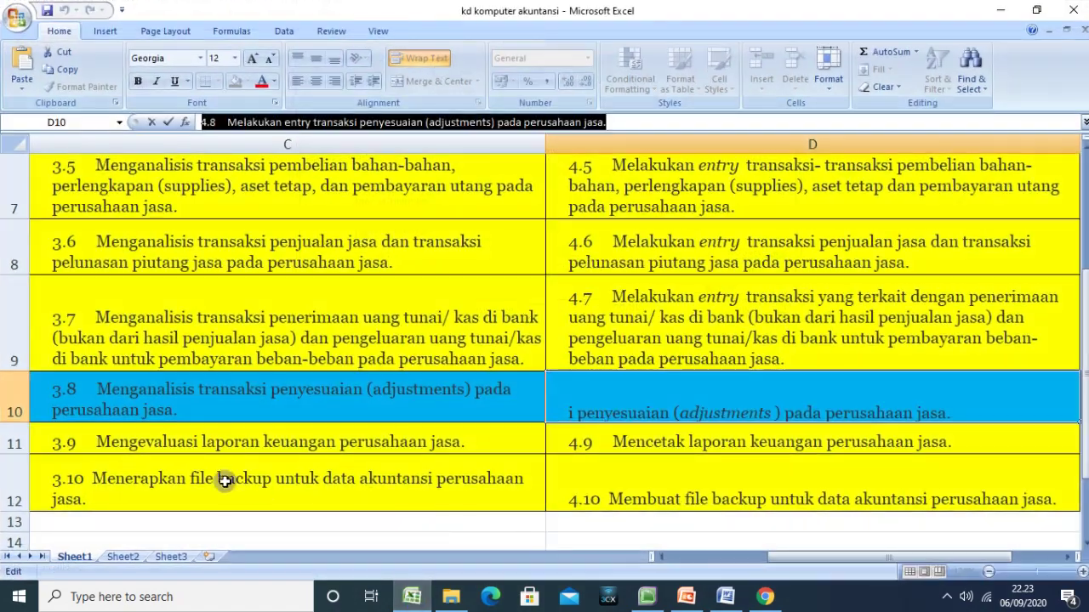
left_click(230, 446)
left_click(243, 481)
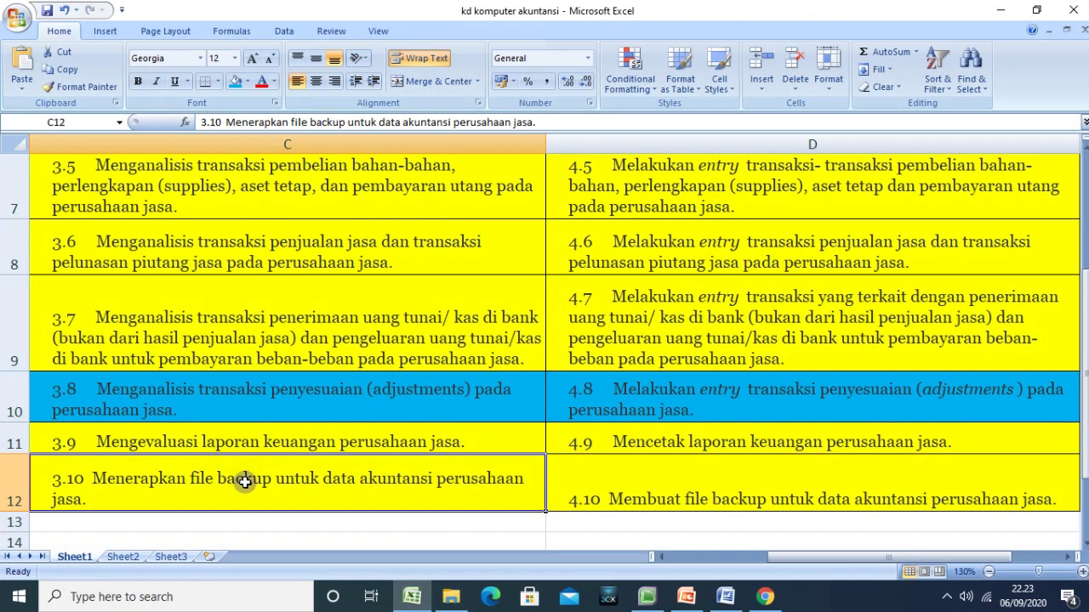
left_click(271, 444)
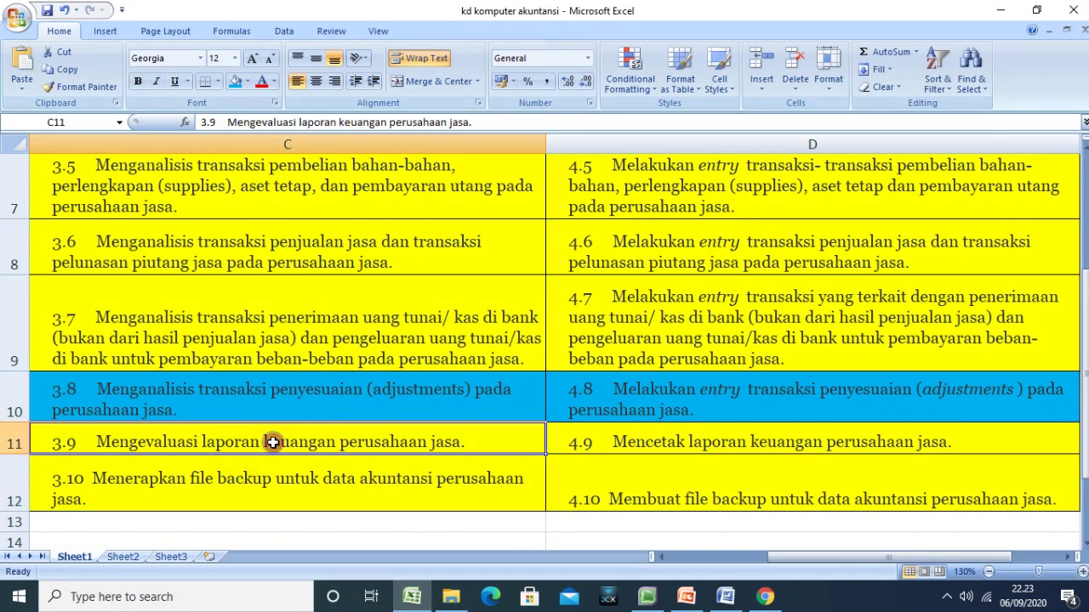
left_click(631, 443)
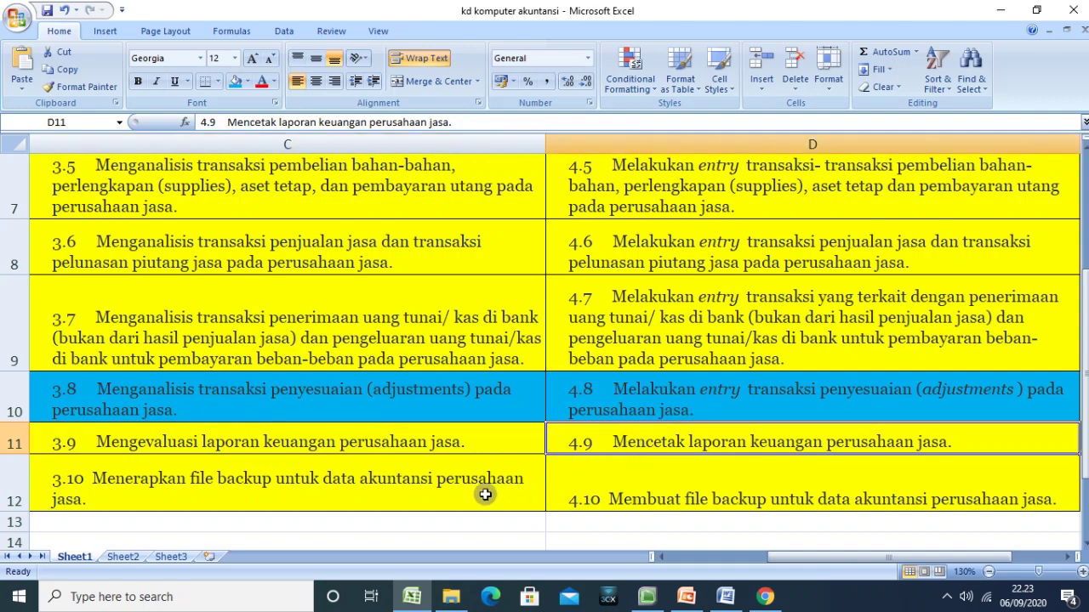
left_click(460, 479)
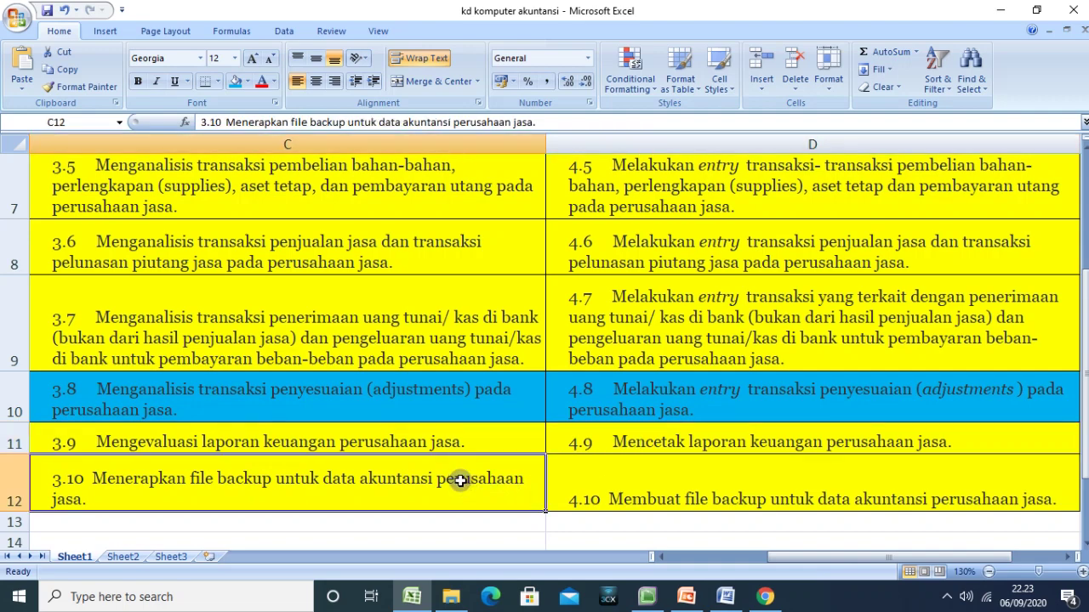
left_click(997, 10)
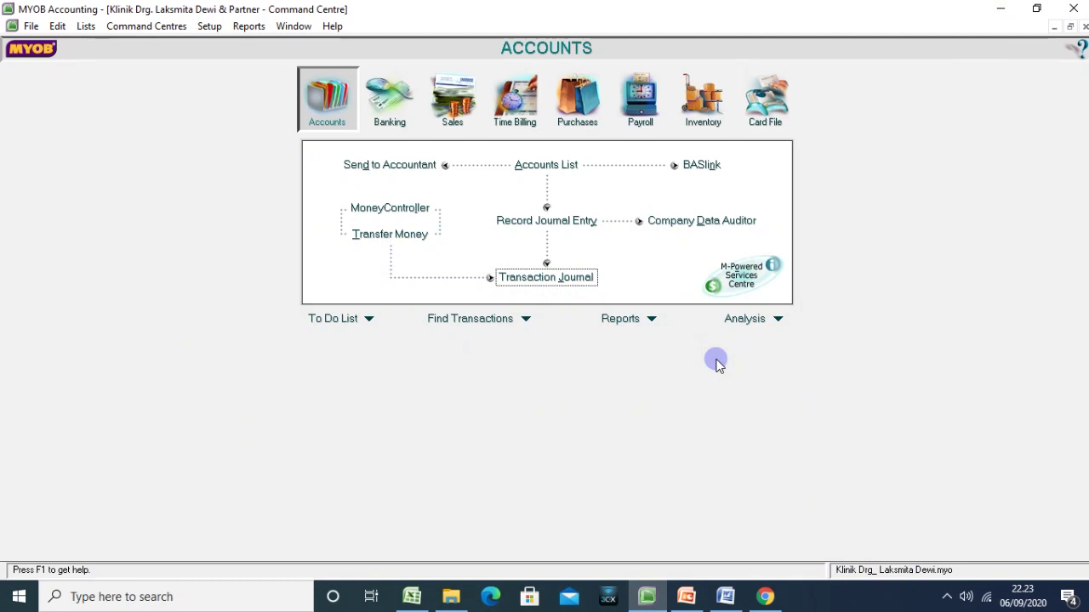
Display the Profit & Loss [Accrual] report from the accounts reports, review it, and close the report.
left_click(651, 318)
left_click(658, 337)
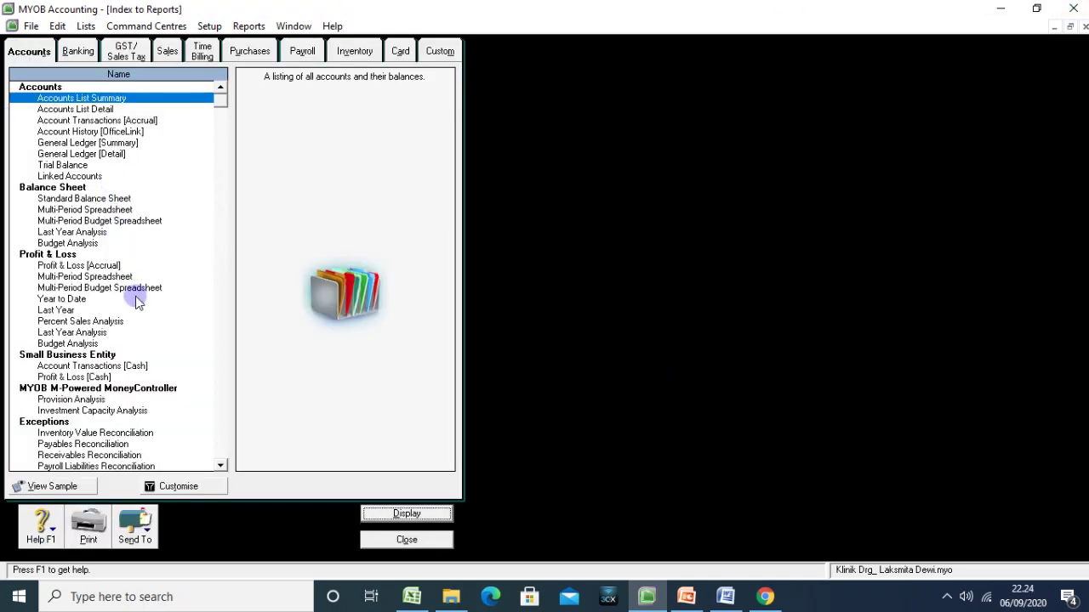
left_click(115, 266)
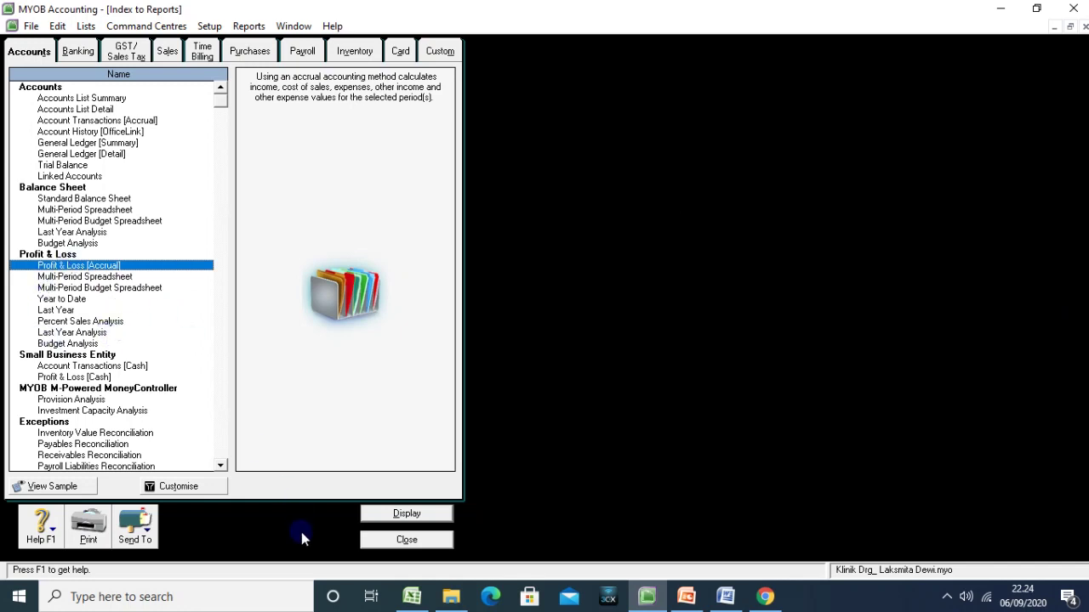
left_click(374, 514)
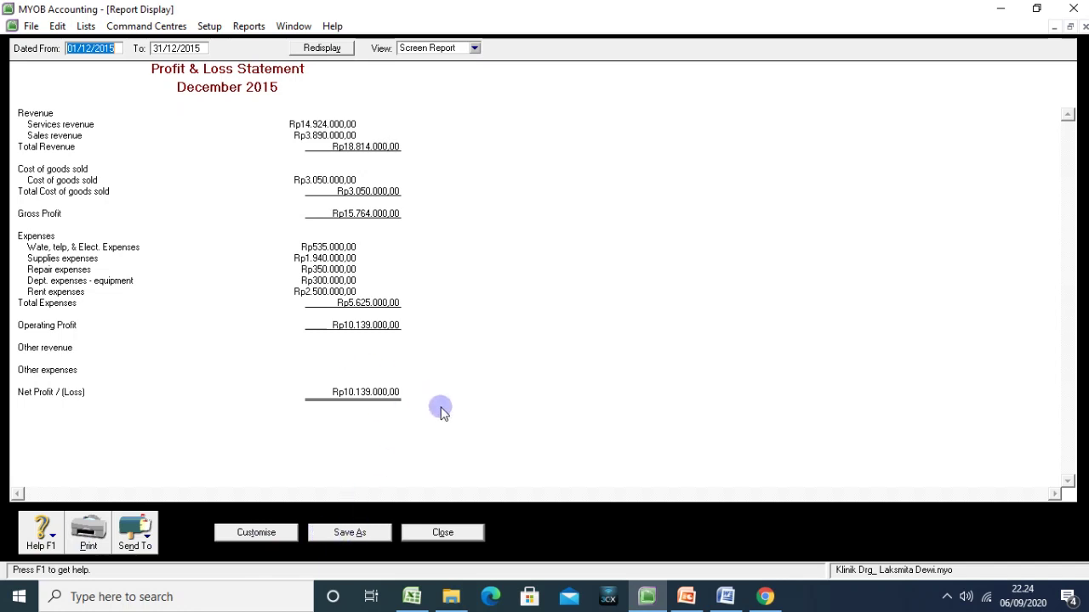
left_click(472, 535)
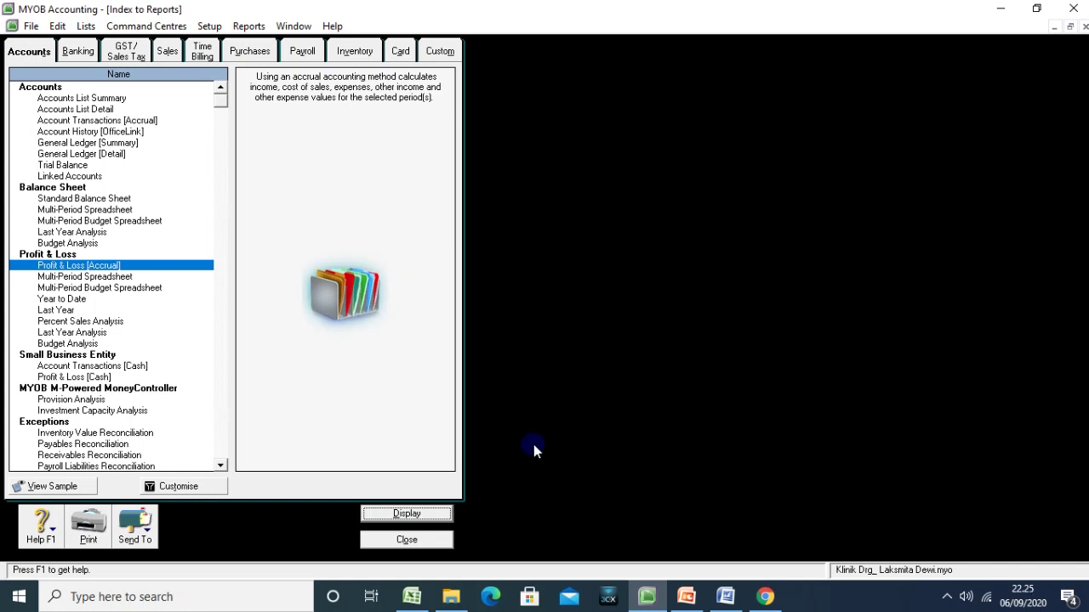
Display the Standard Balance Sheet report, review its assets, liability and equity, and close the report.
left_click(105, 198)
left_click(391, 510)
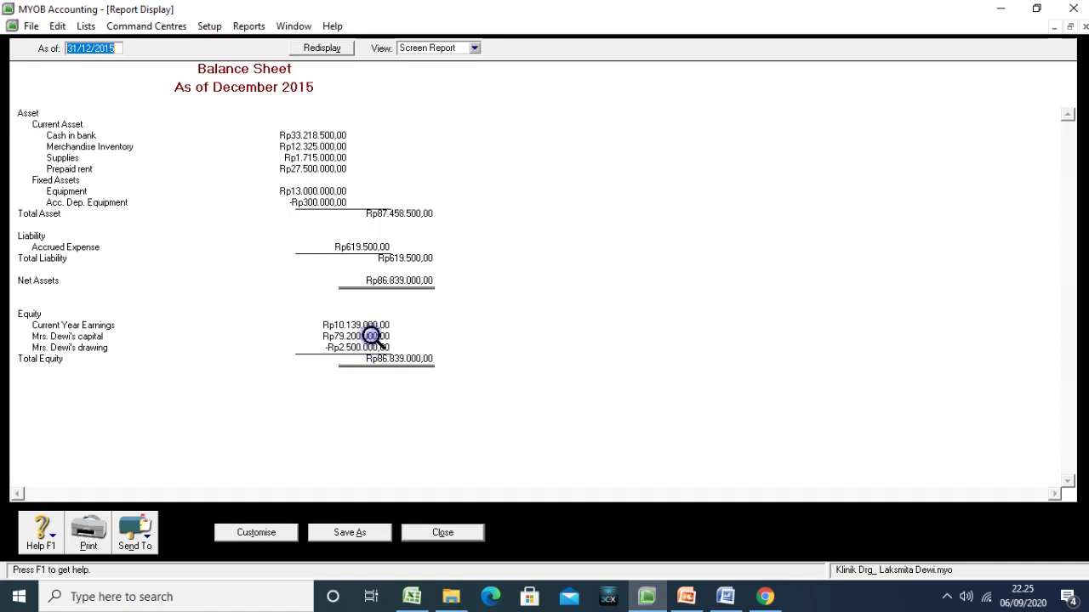
left_click(434, 533)
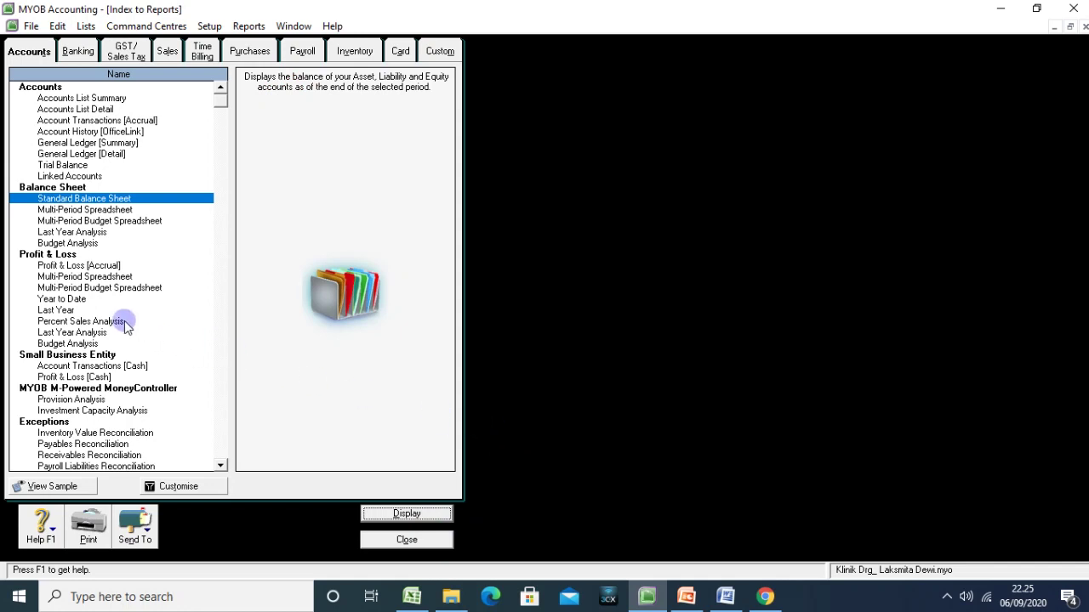
Look through the lists of accounts and banking reports for a cash flow statement.
scroll(111, 289, "down", 1)
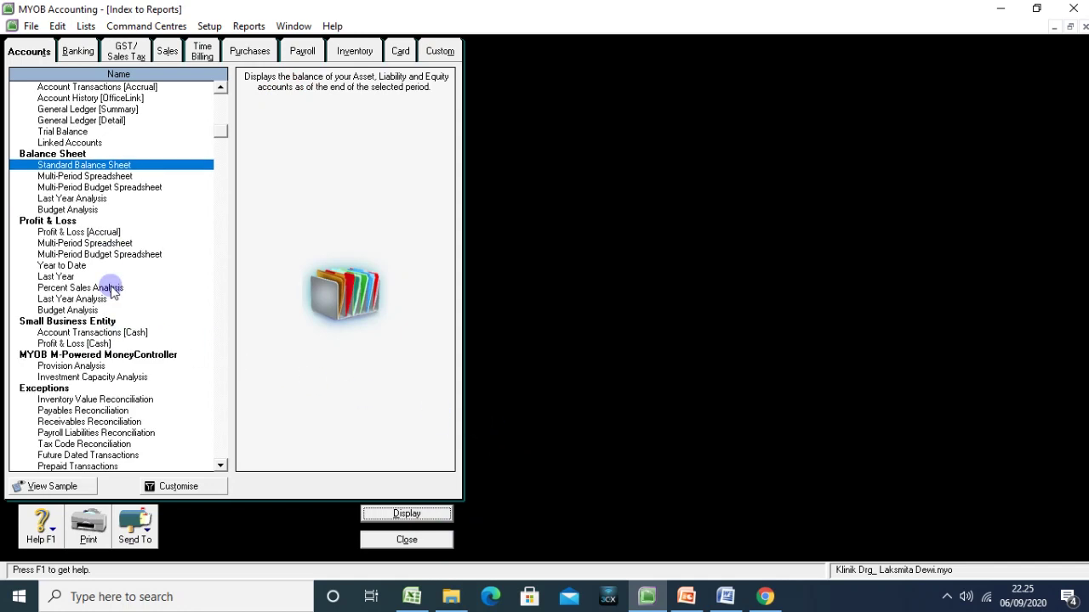
scroll(111, 289, "down", 1)
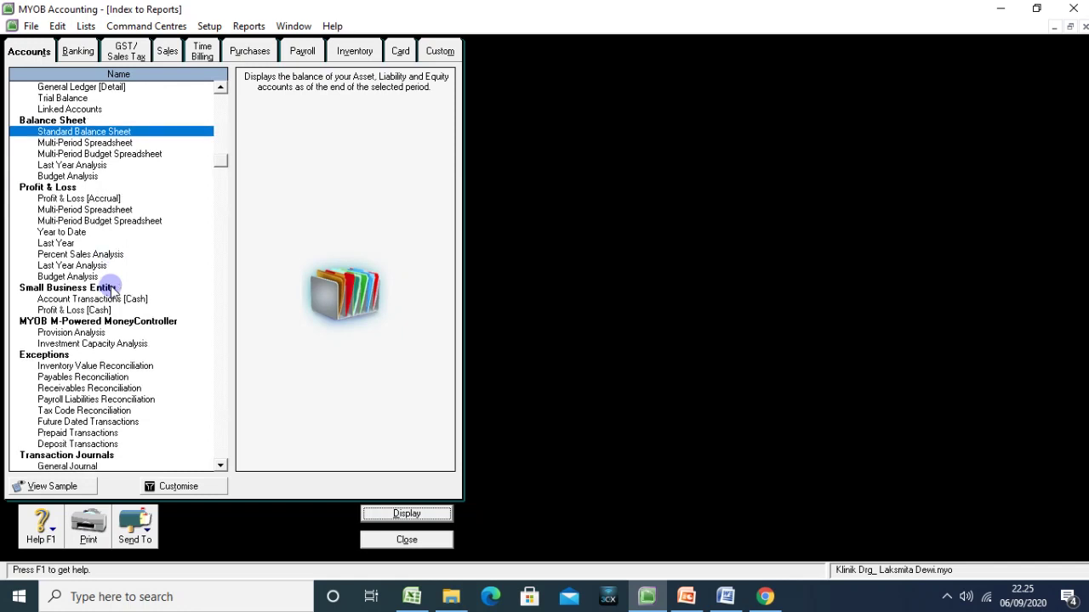
scroll(110, 290, "down", 2)
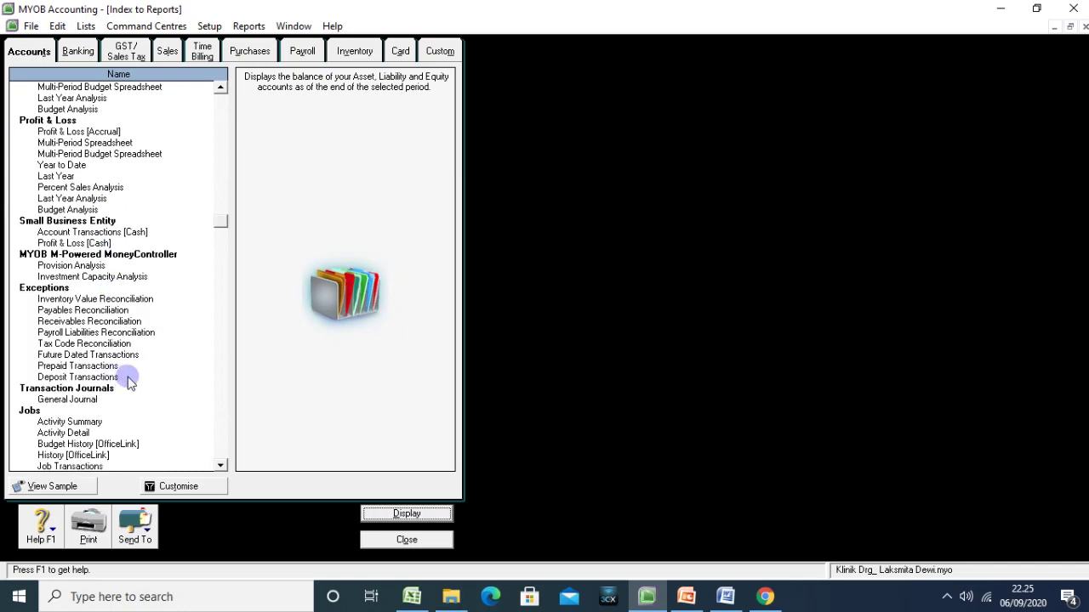
scroll(127, 378, "up", 2)
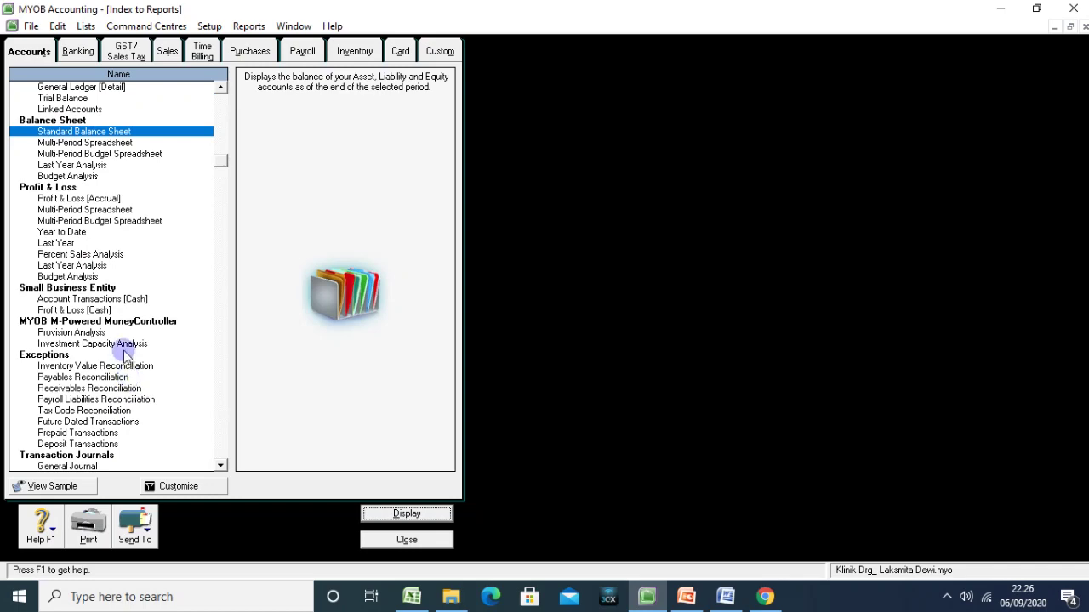
scroll(116, 316, "up", 1)
scroll(116, 316, "up", 1)
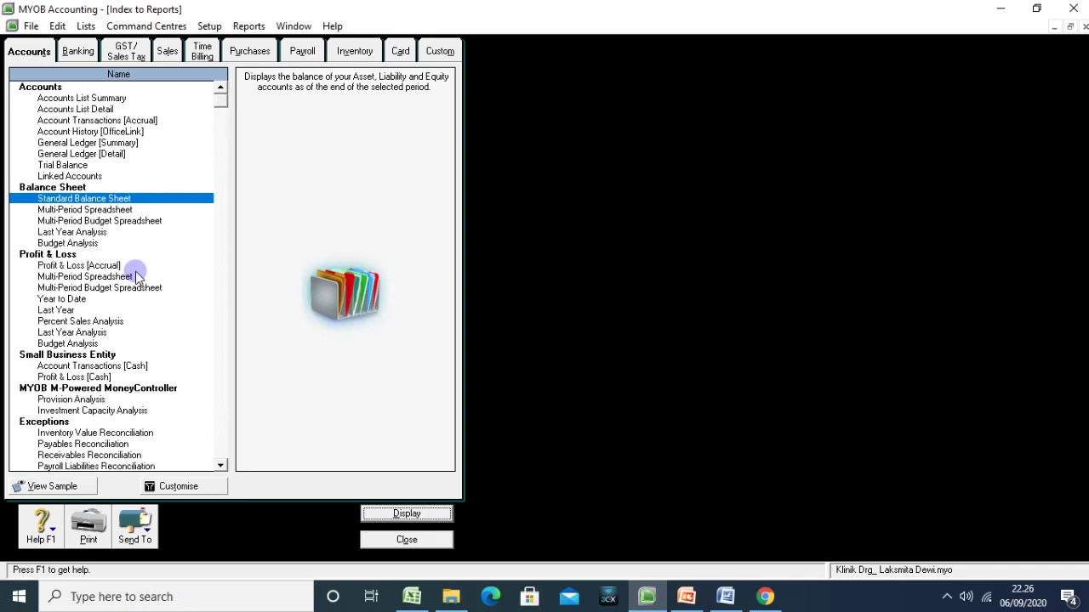
left_click(88, 60)
left_click(31, 52)
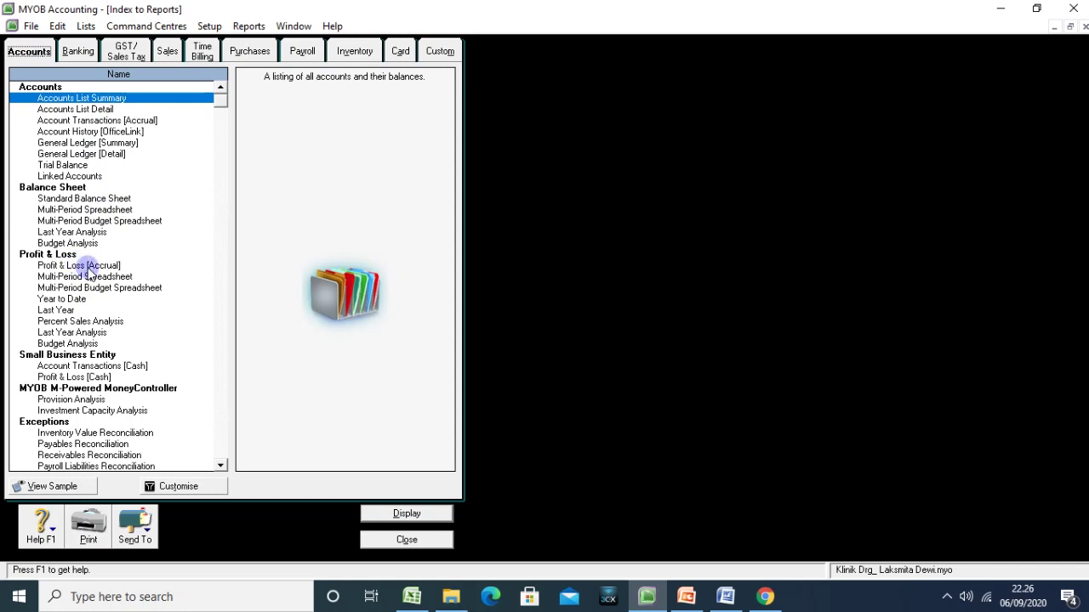
Display the Statement of Cash Flow from the banking reports, review it, and leave the report index.
left_click(75, 52)
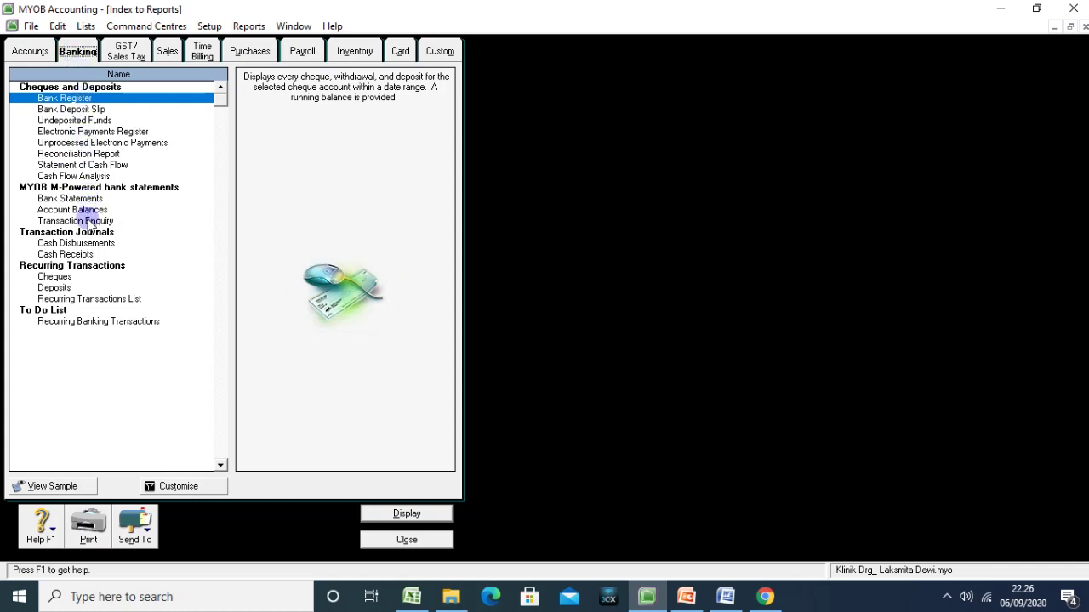
left_click(98, 166)
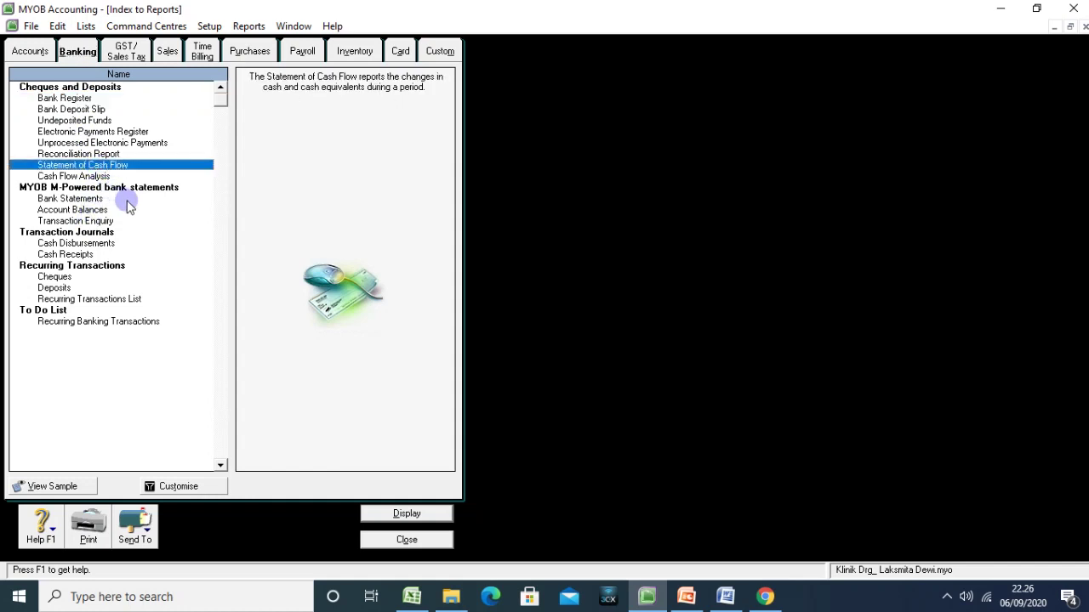
left_click(384, 512)
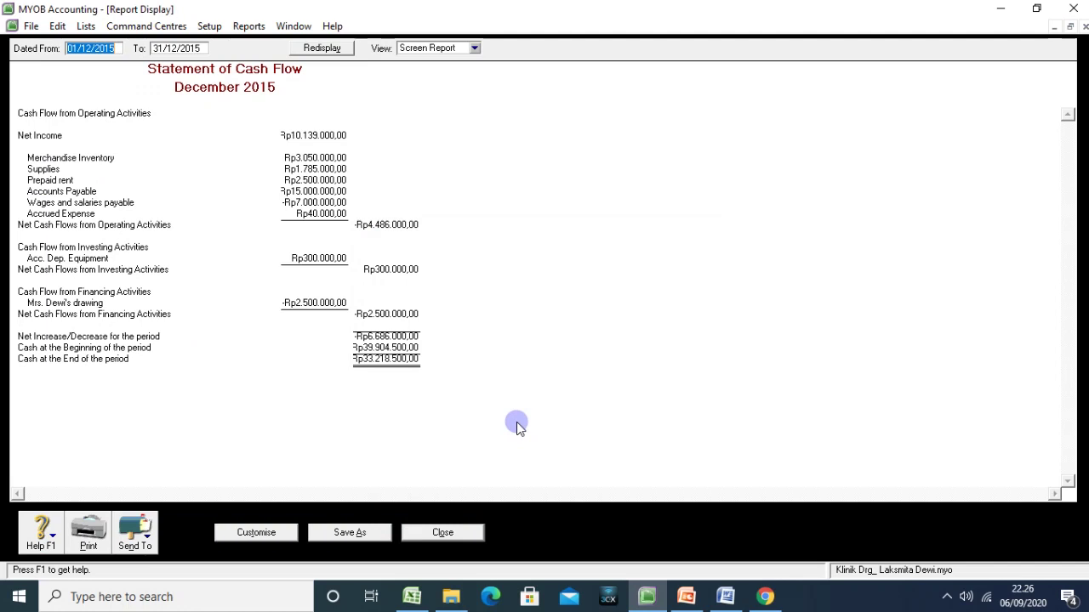
left_click(442, 532)
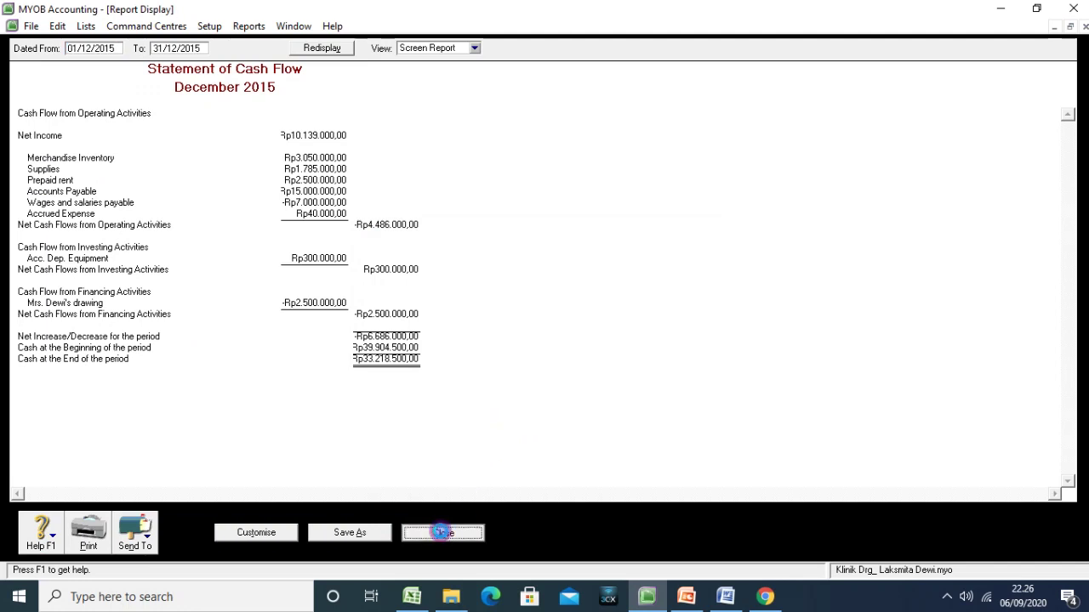
left_click(443, 541)
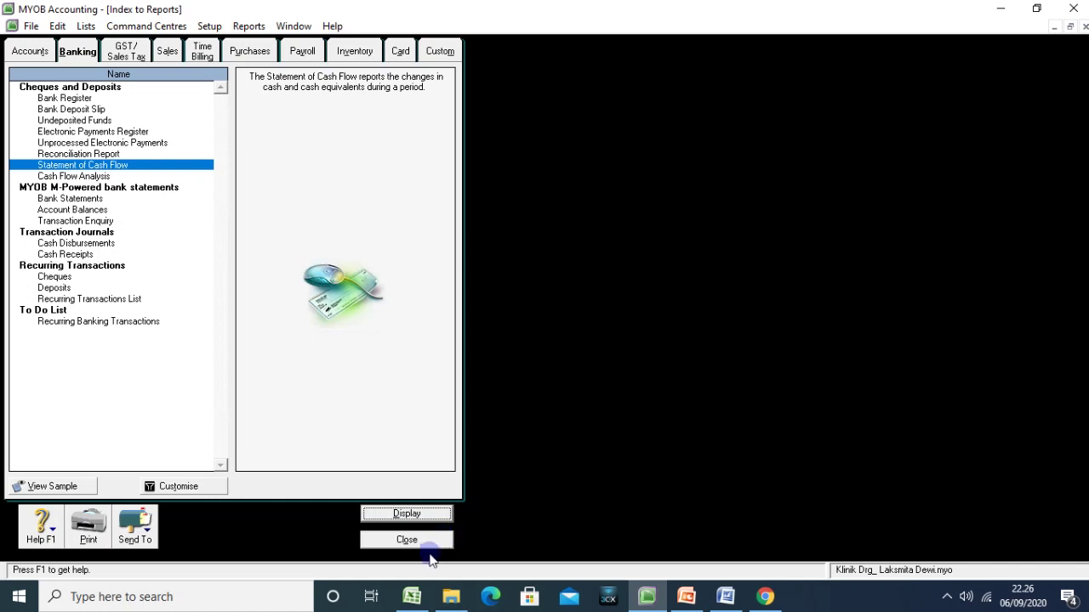
left_click(423, 540)
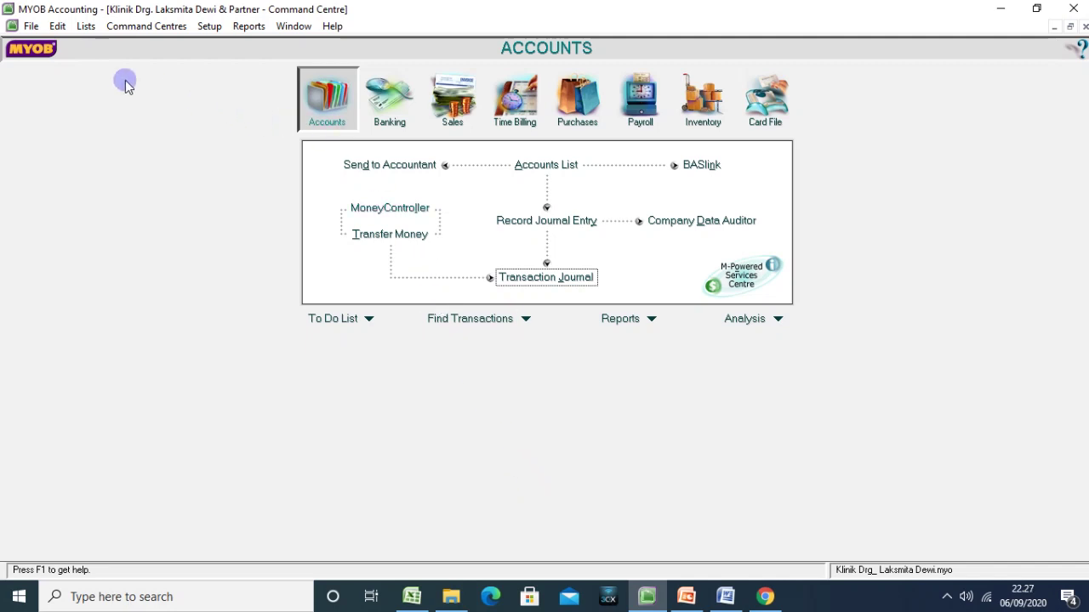
Back up all company data after checking the company file for errors, saving it as MYOB0906 in the Backup folder.
left_click(30, 27)
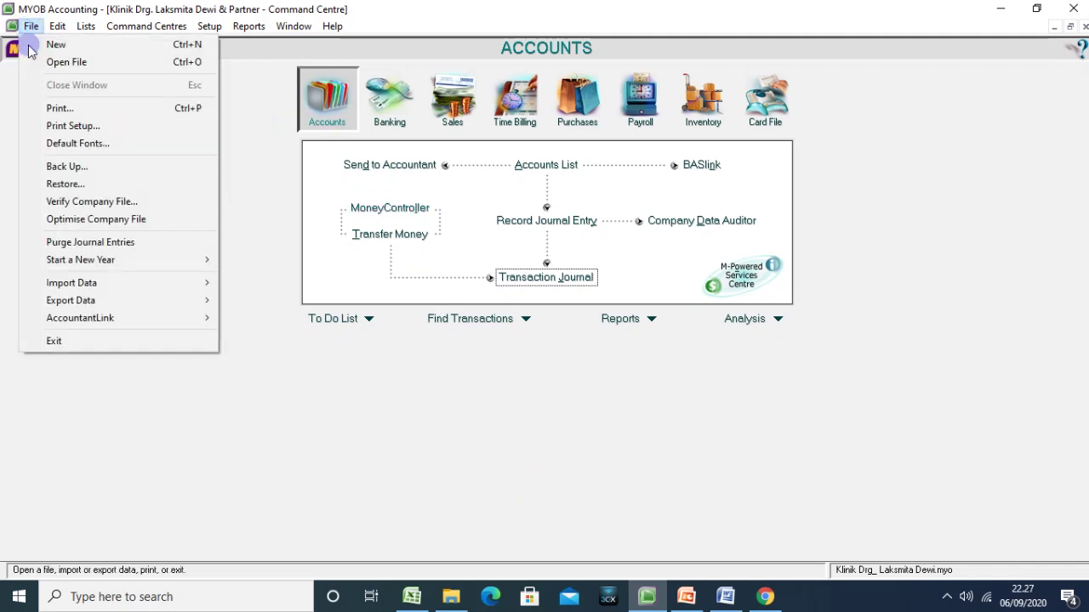
left_click(80, 174)
left_click(466, 372)
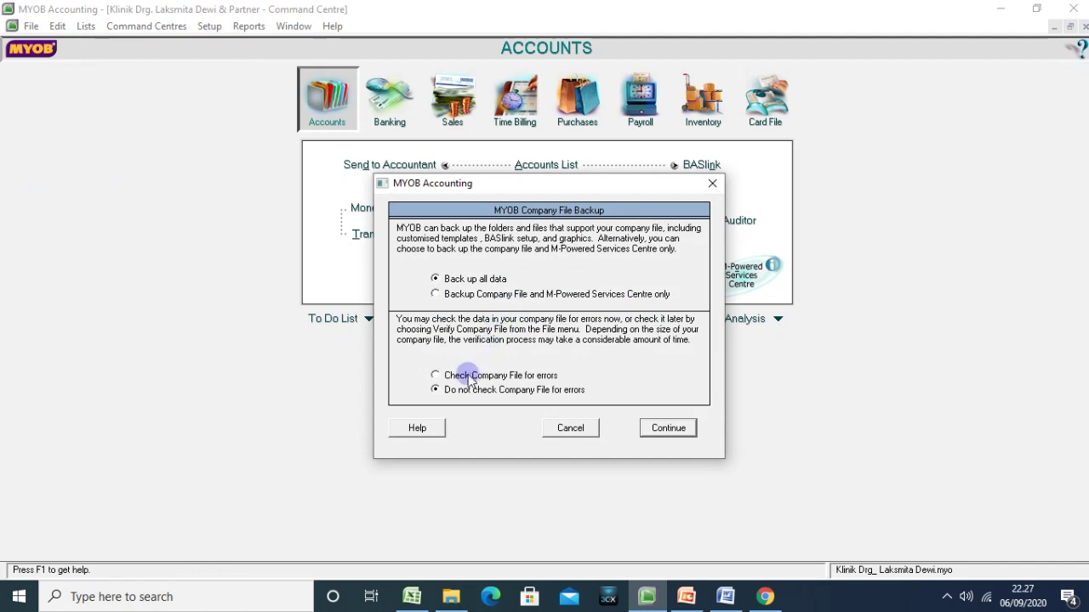
left_click(663, 431)
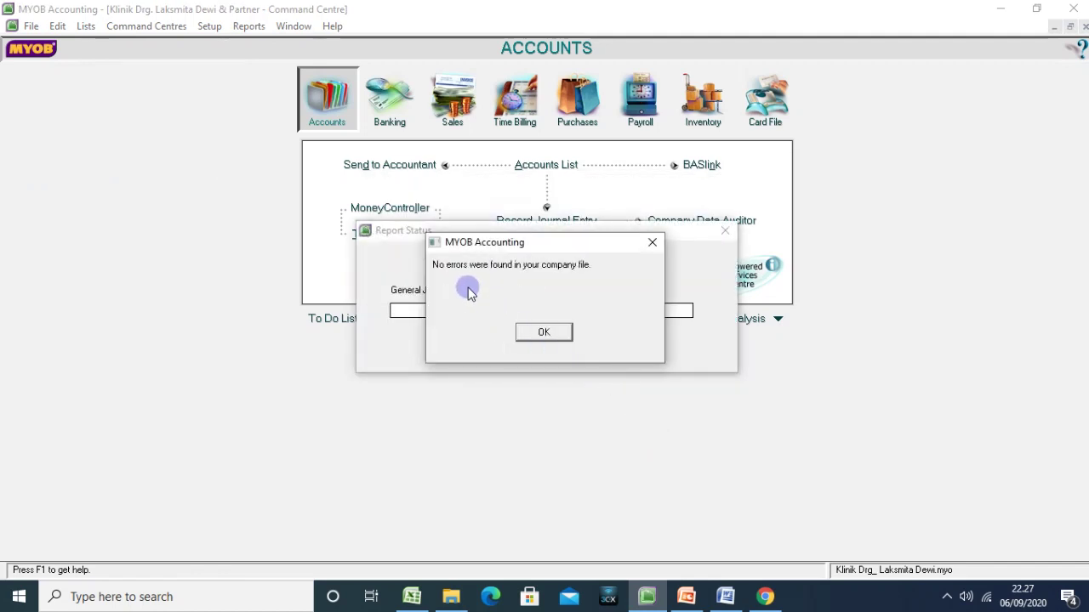
left_click(544, 331)
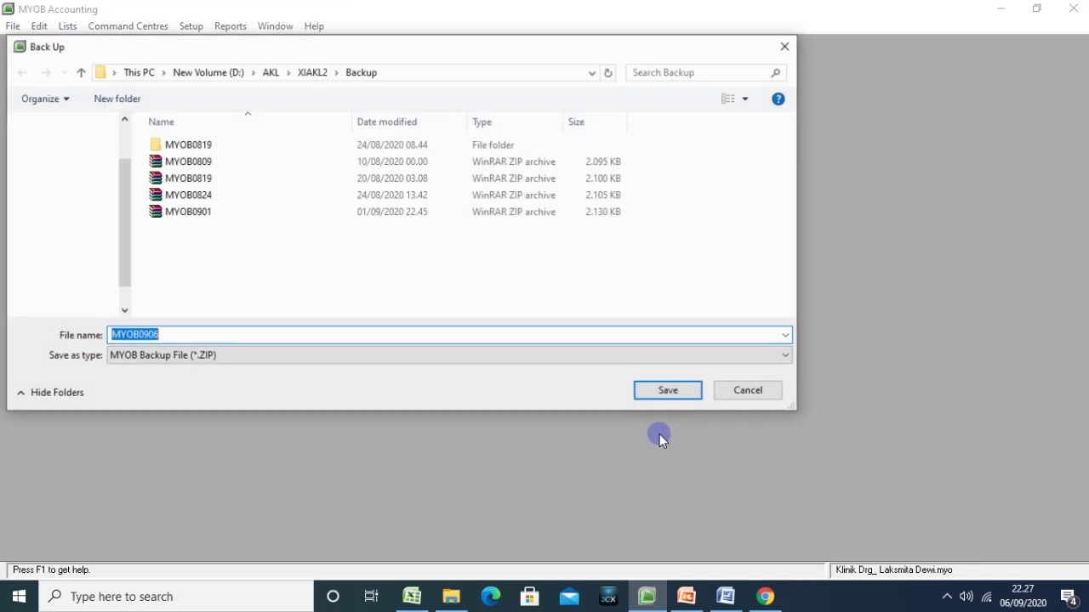
left_click(674, 392)
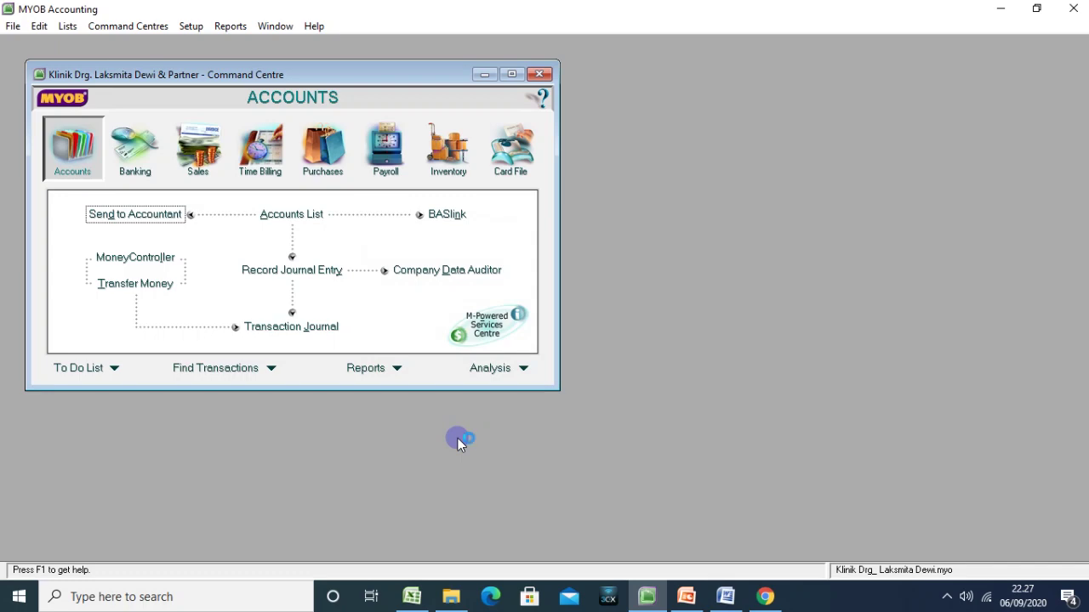
Switch to the Excel competency list and fill cells C10:D12, competencies 3.8 to 4.10, with blue.
left_click(412, 596)
left_click(151, 340)
left_click(145, 391)
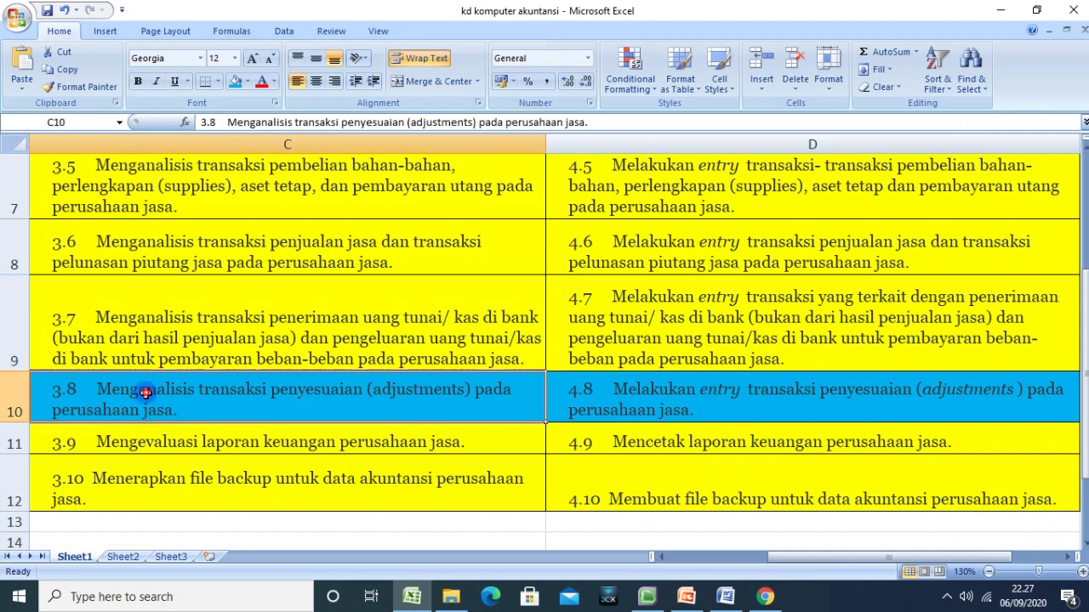
left_click_drag(145, 403, 612, 498)
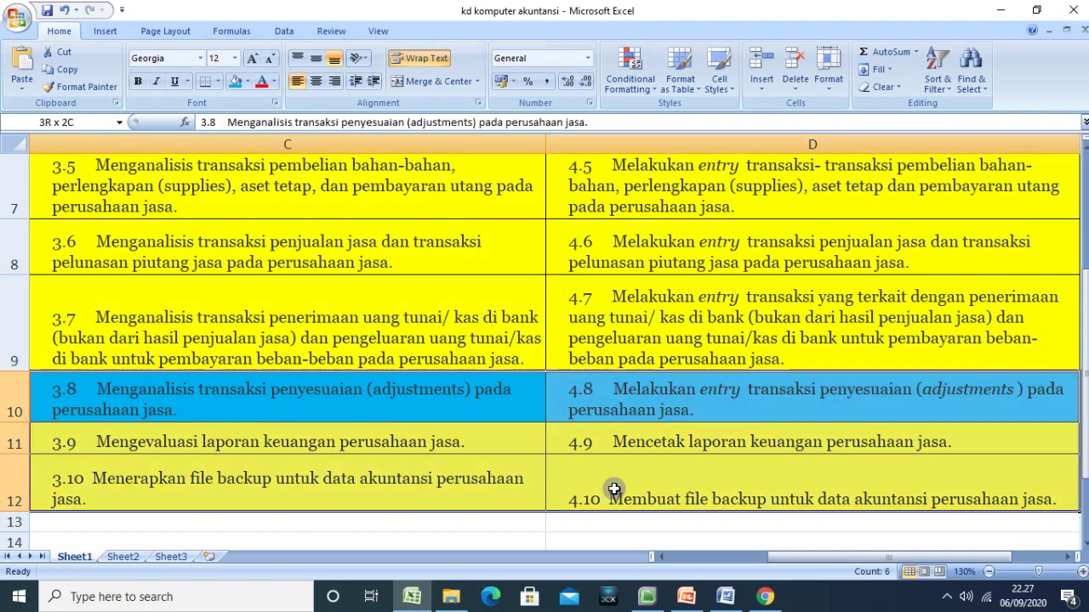
left_click(236, 82)
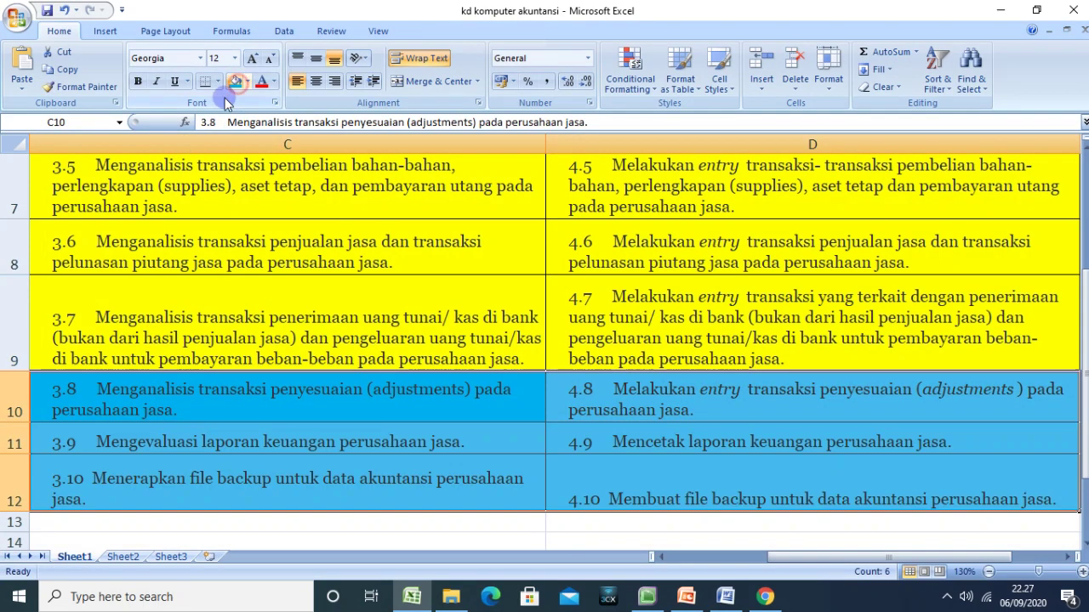
left_click(264, 441)
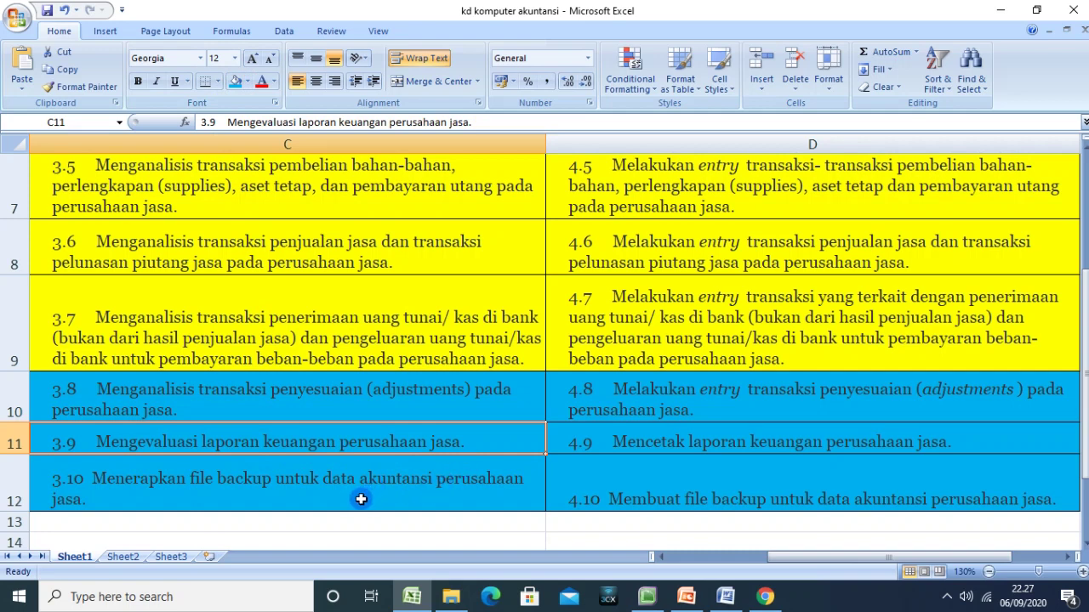
left_click(199, 488)
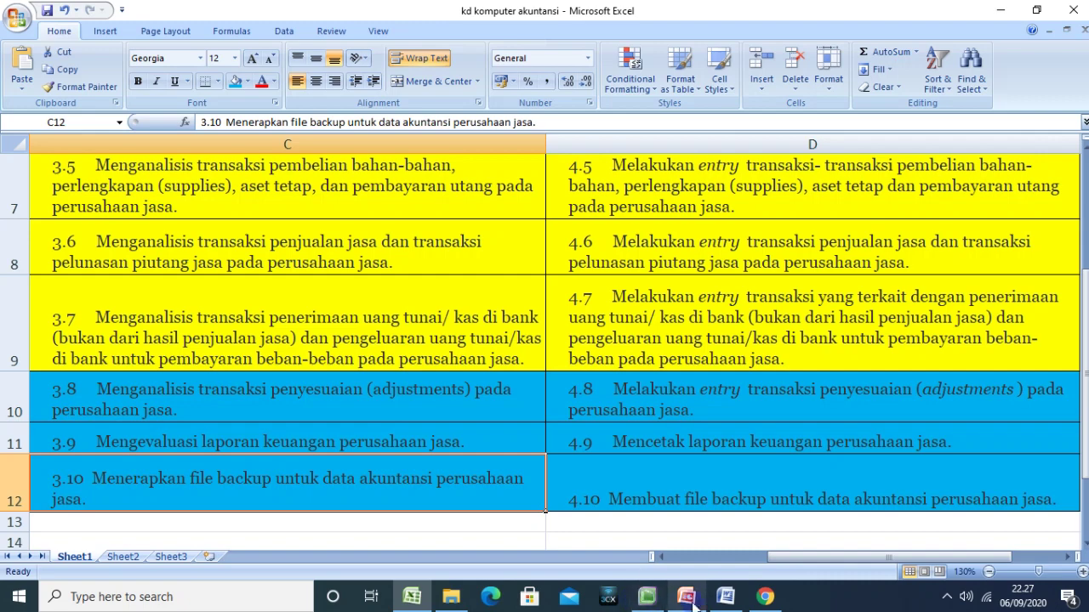
left_click(646, 596)
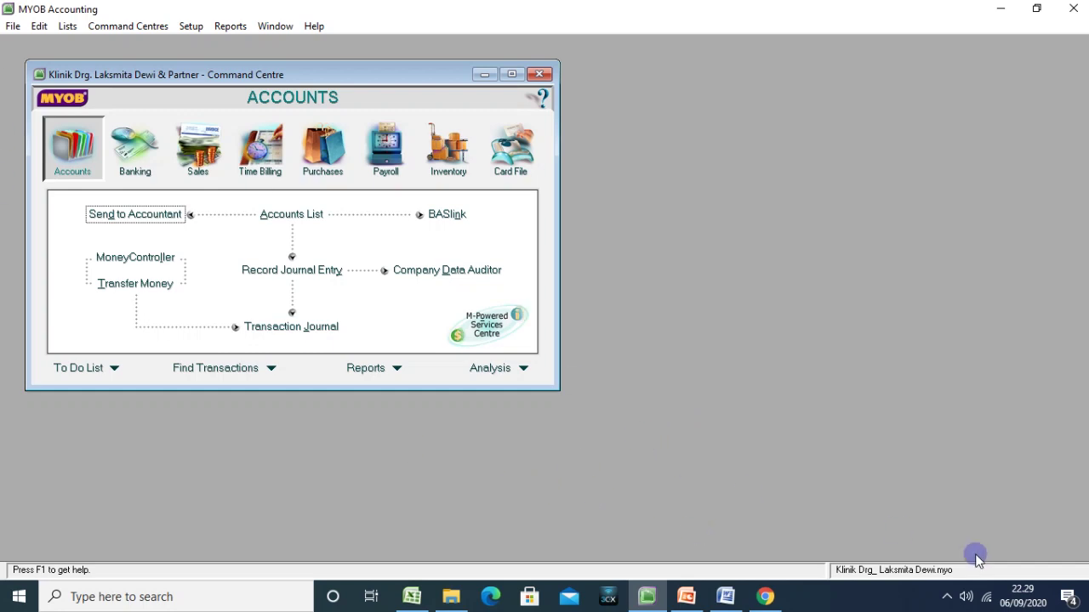
left_click(943, 599)
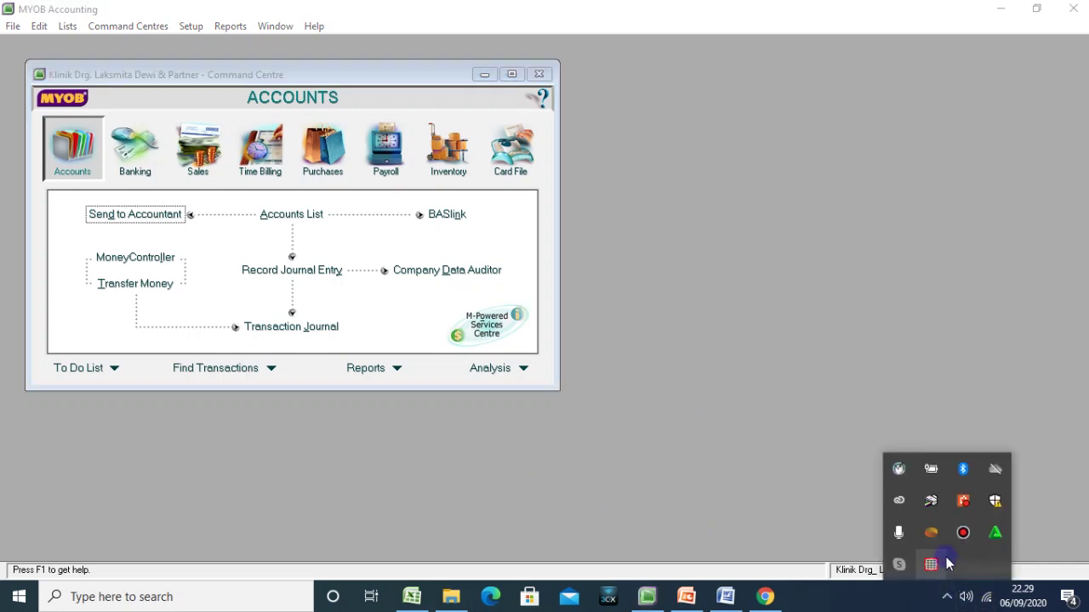